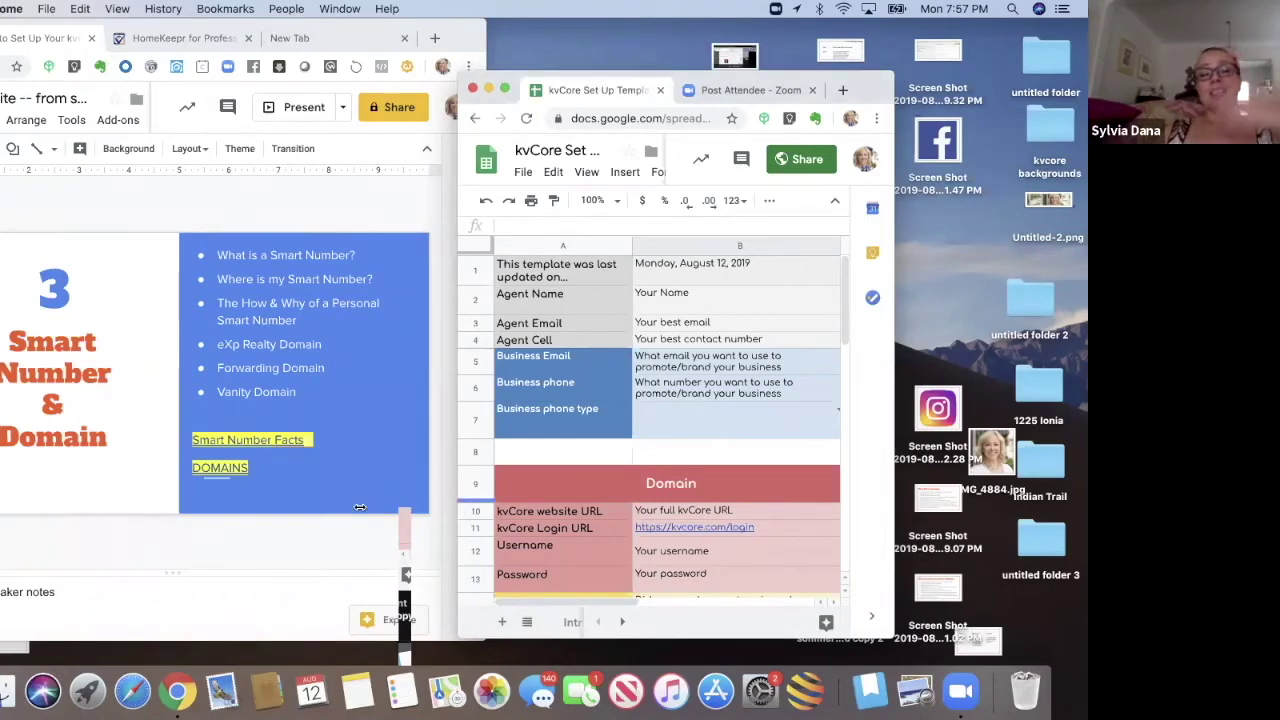
Step: Widen the kvCore Set Up Template window and point out its last-updated date and Agent Name field
{"action": "left_click_drag", "start_coordinate": [360, 507], "coordinate": [340, 509]}
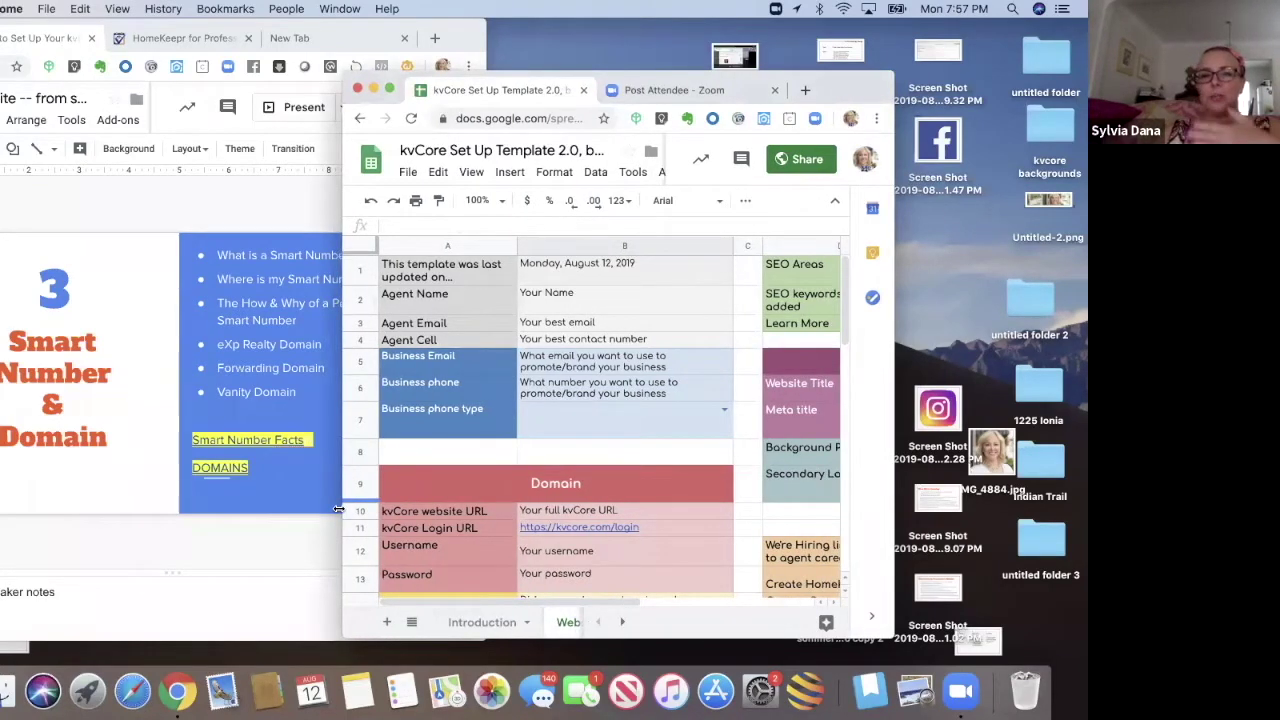
{"action": "left_click_drag", "start_coordinate": [876, 92], "coordinate": [909, 95]}
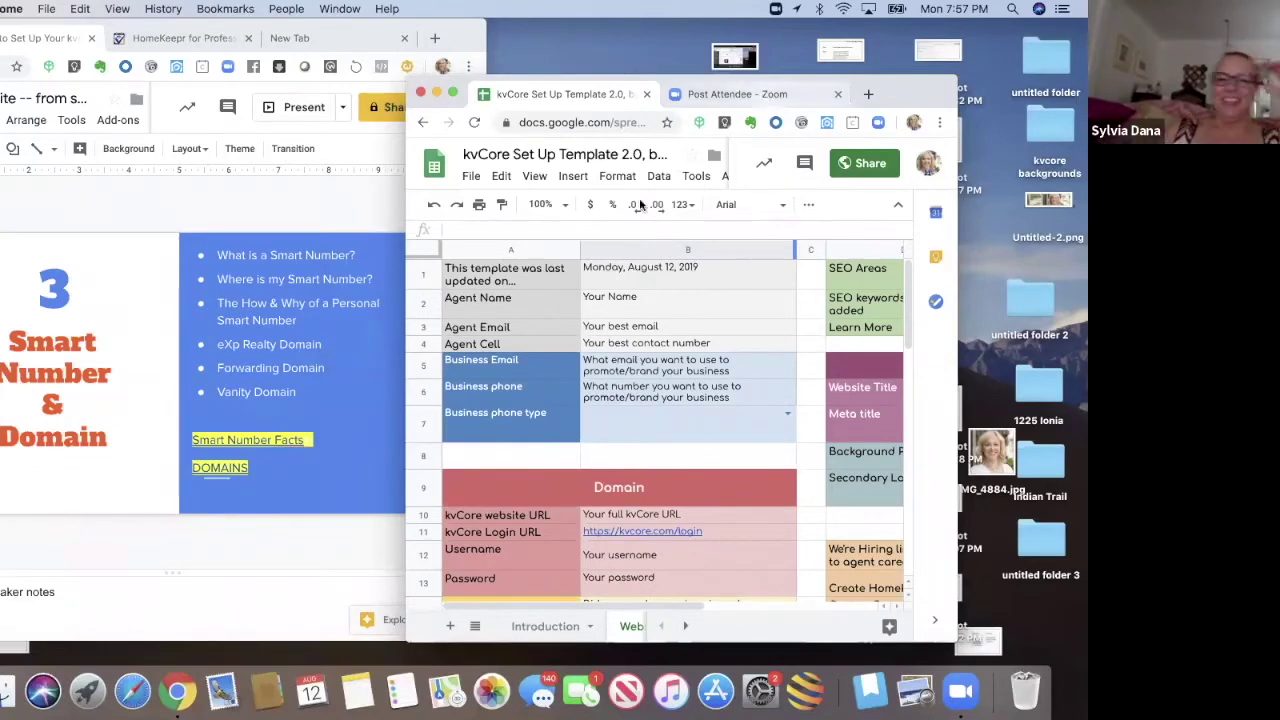
{"action": "left_click", "coordinate": [614, 274]}
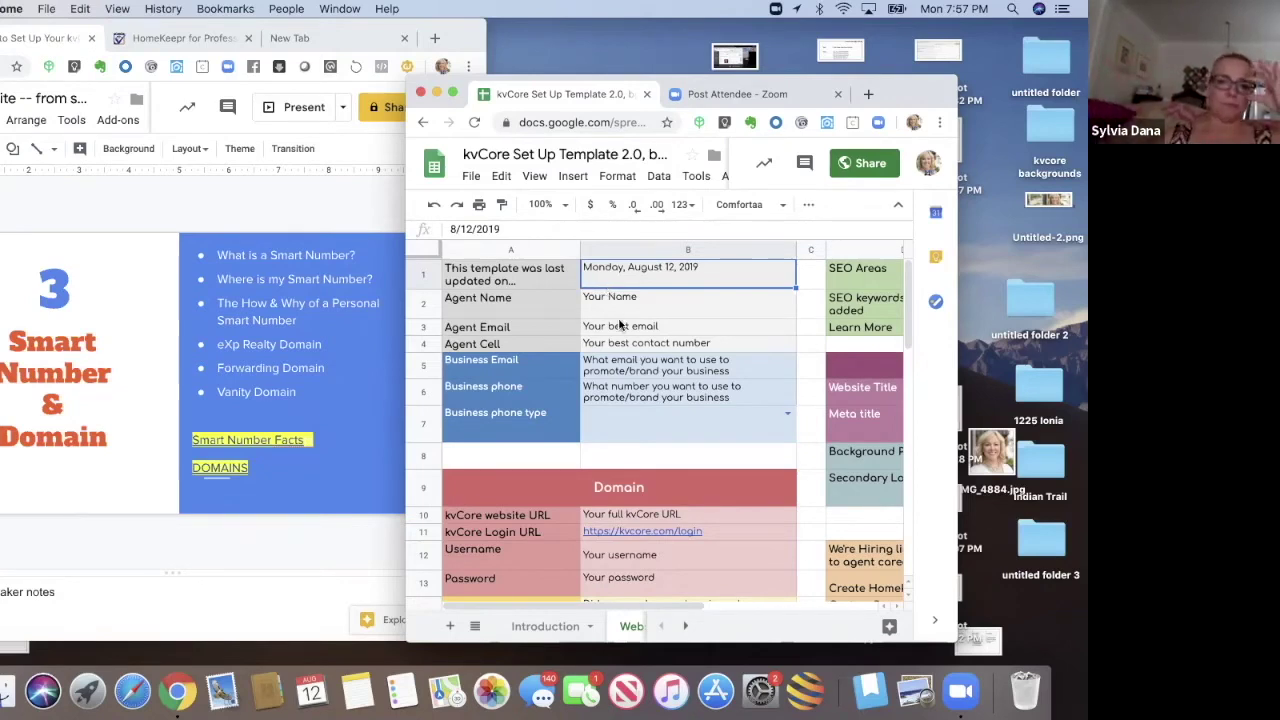
{"action": "left_click", "coordinate": [618, 316]}
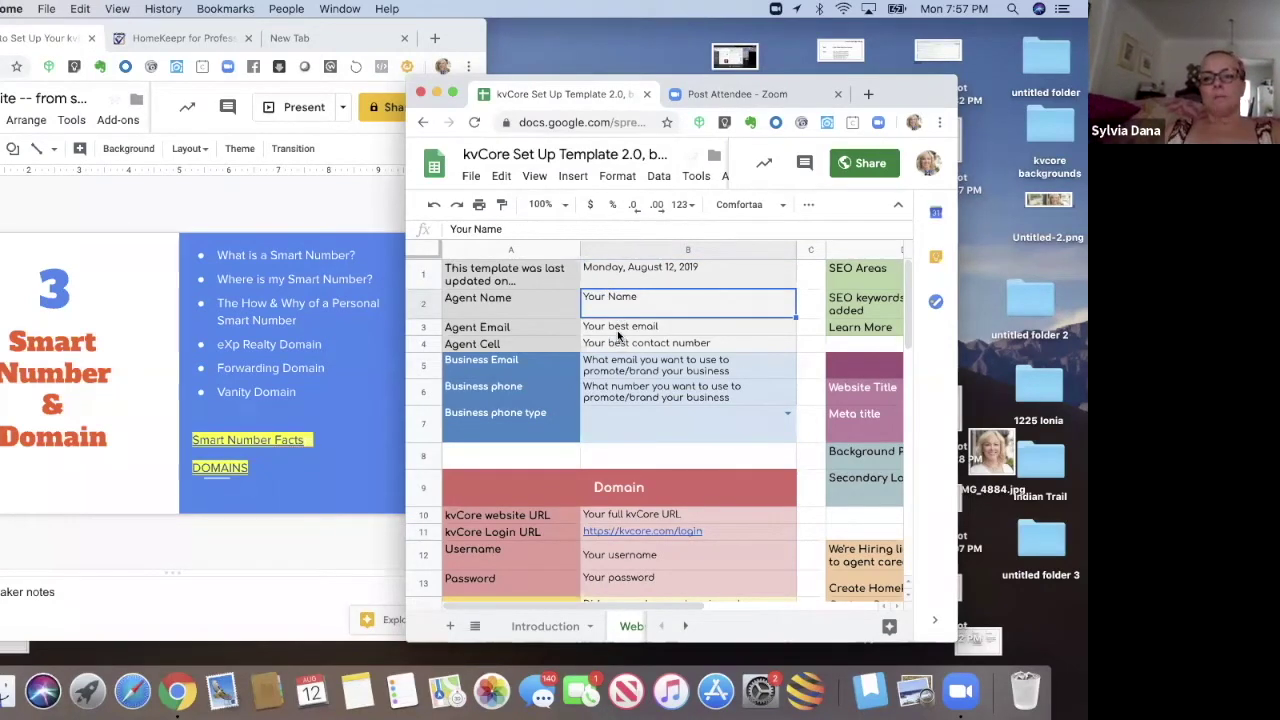
{"action": "left_click", "coordinate": [617, 330]}
{"action": "left_click", "coordinate": [620, 310]}
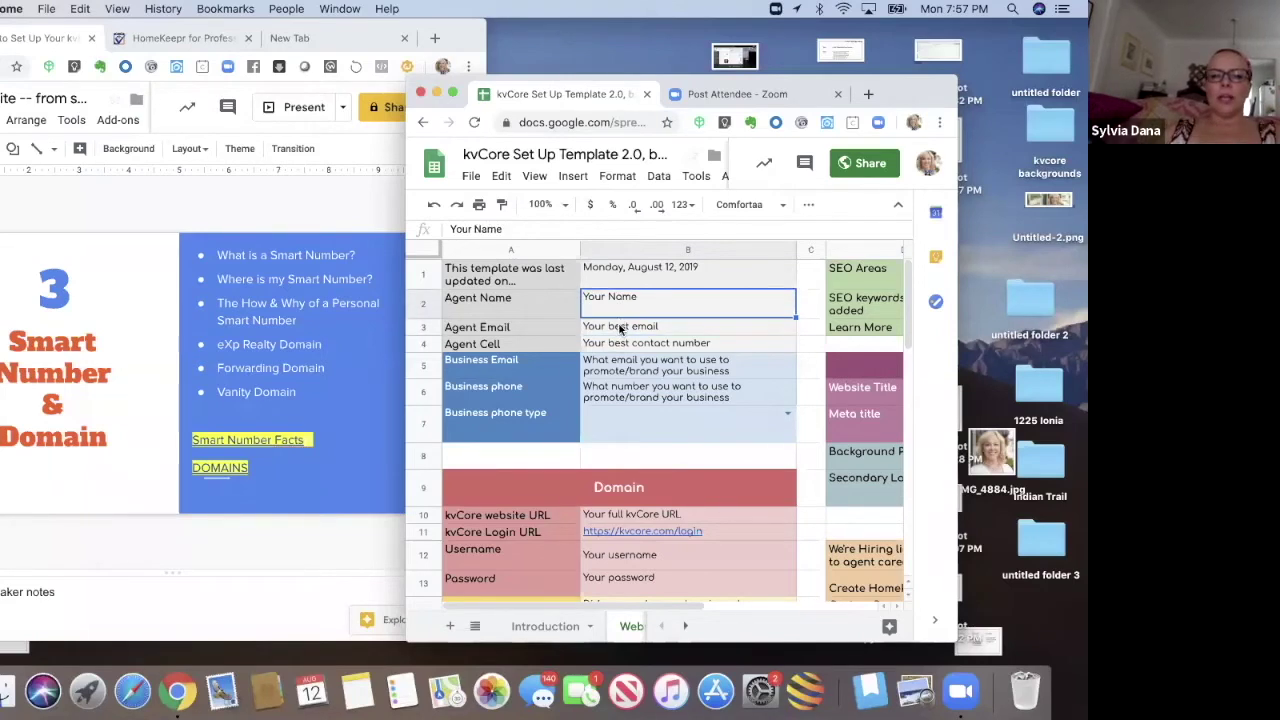
{"action": "left_click", "coordinate": [620, 327]}
{"action": "left_click", "coordinate": [619, 345]}
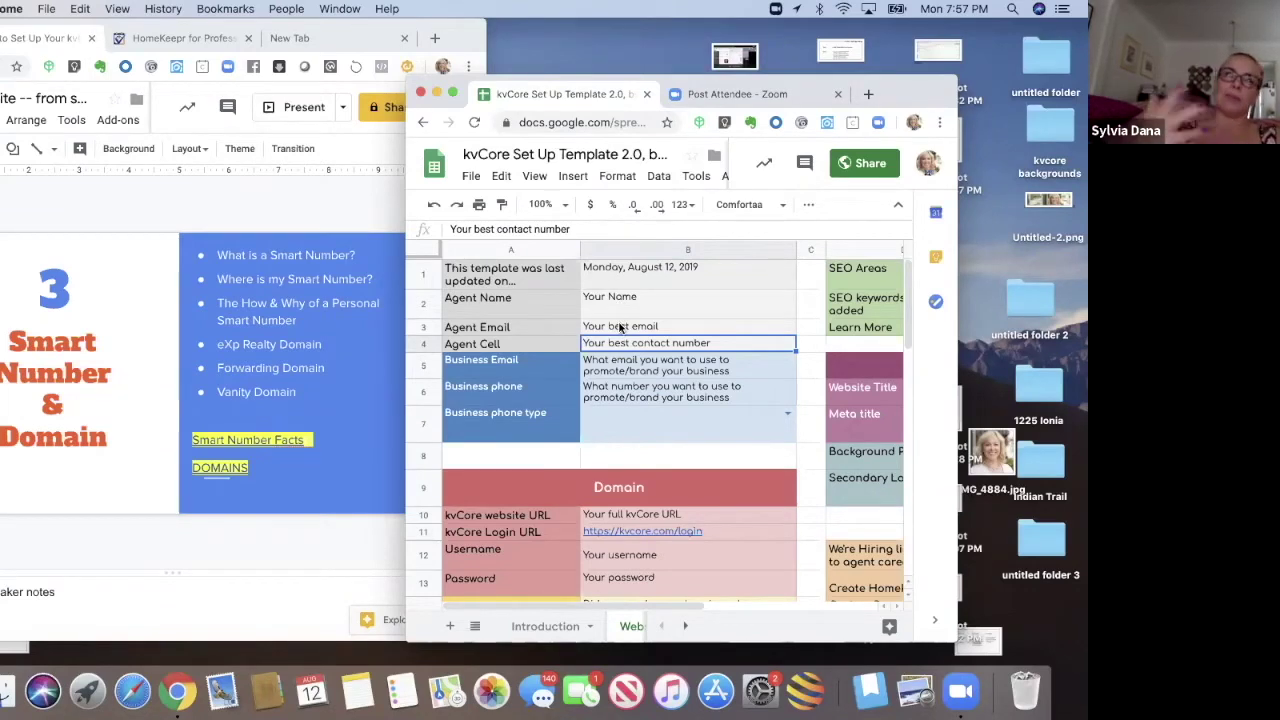
{"action": "left_click", "coordinate": [614, 365]}
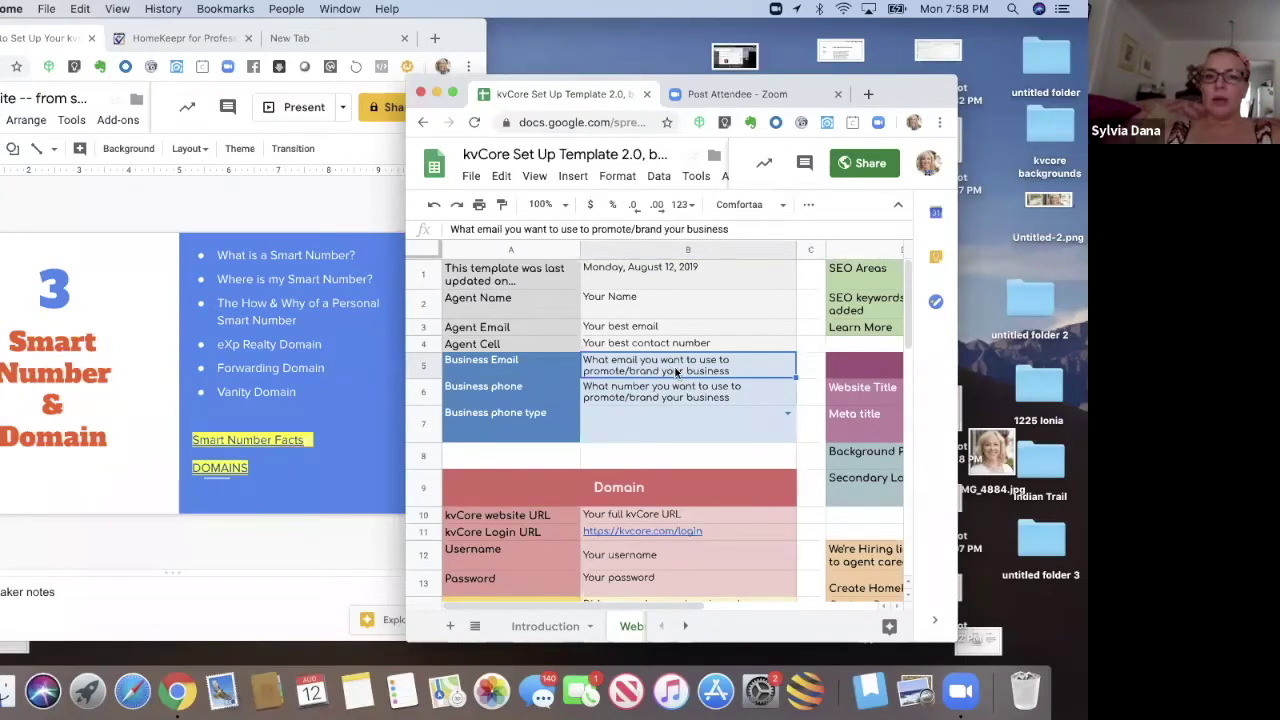
{"action": "left_click", "coordinate": [614, 396]}
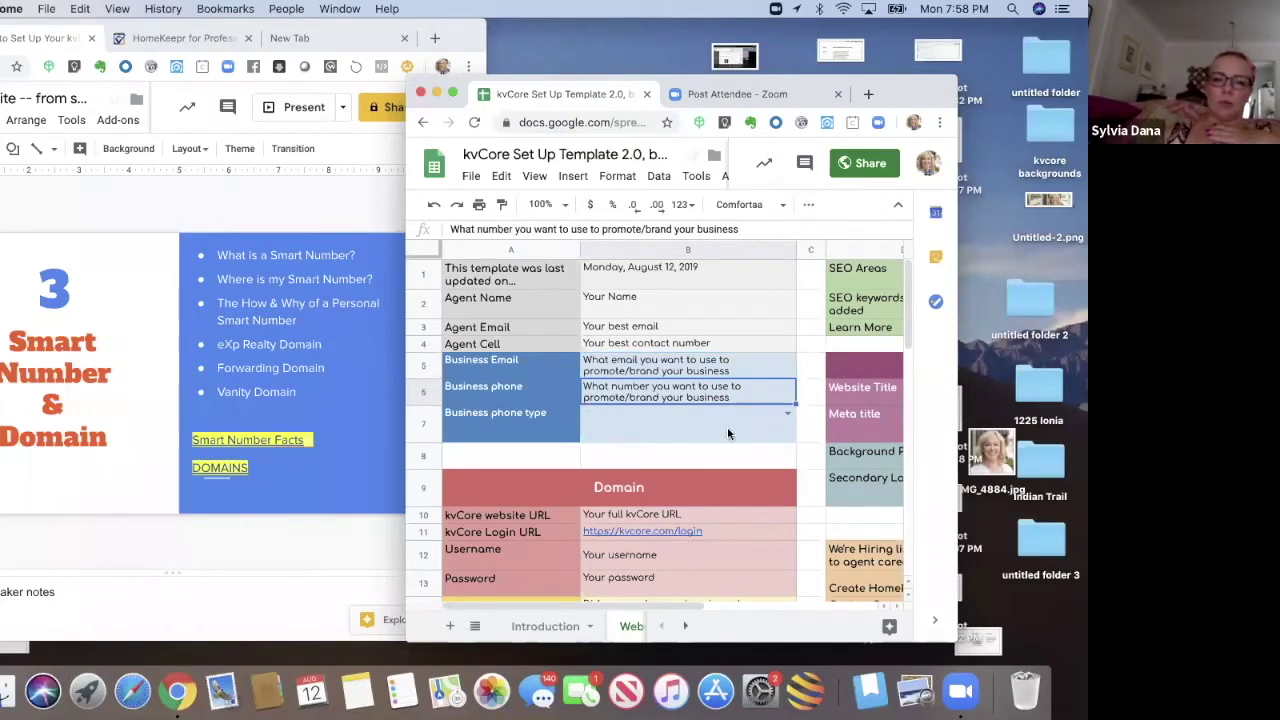
{"action": "left_click", "coordinate": [787, 412]}
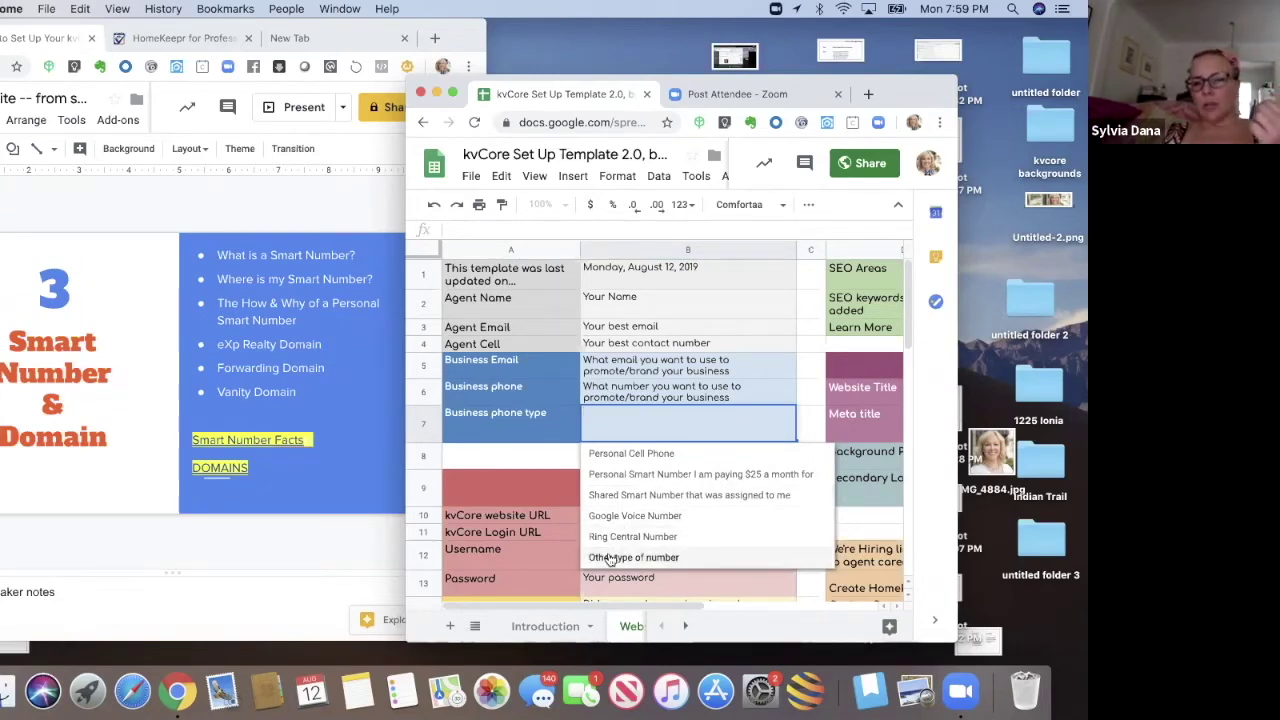
{"action": "left_click", "coordinate": [558, 460]}
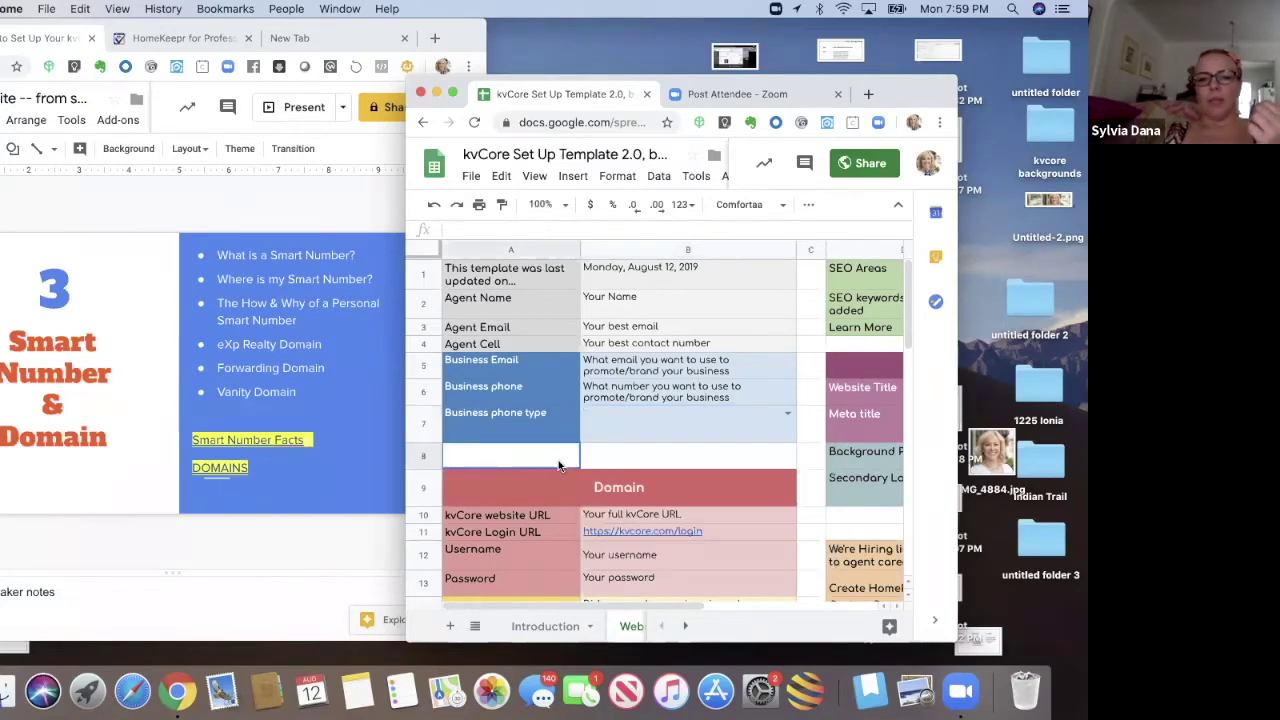
{"action": "left_click", "coordinate": [324, 540]}
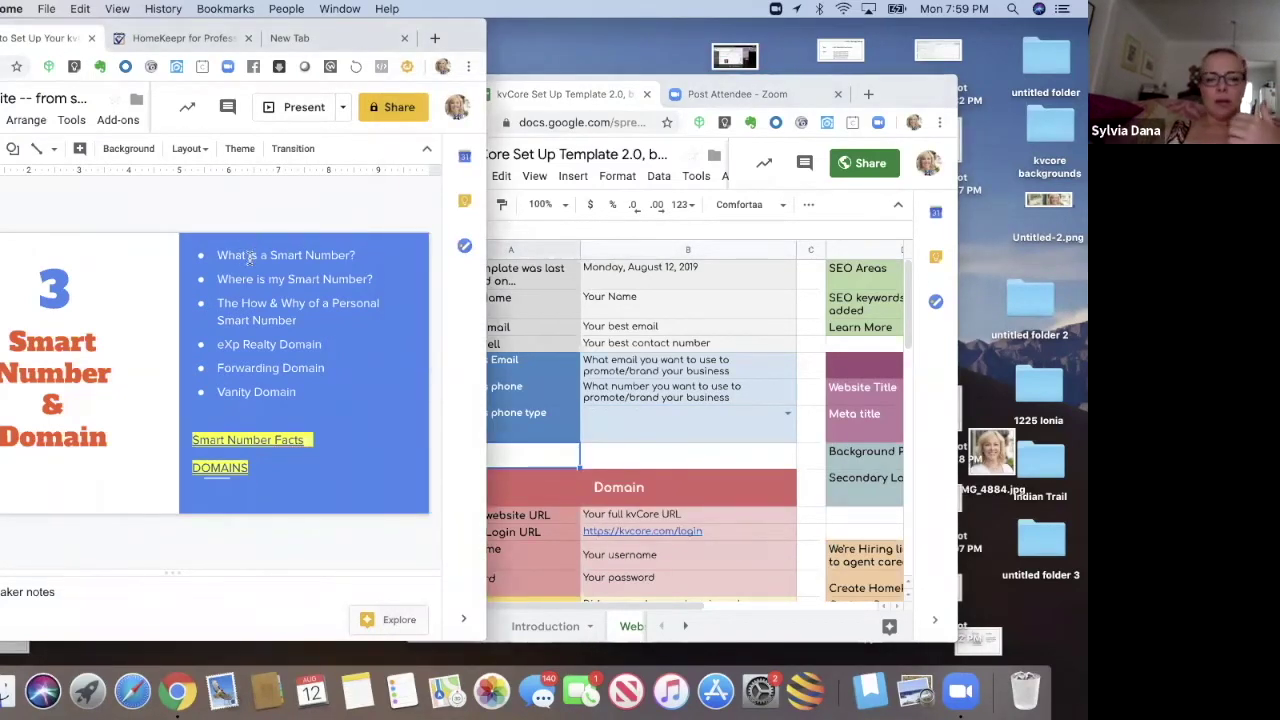
Step: Bring the Smart Number & Domain slide forward and show the link behind Smart Number Facts
{"action": "left_click_drag", "start_coordinate": [141, 28], "coordinate": [178, 42]}
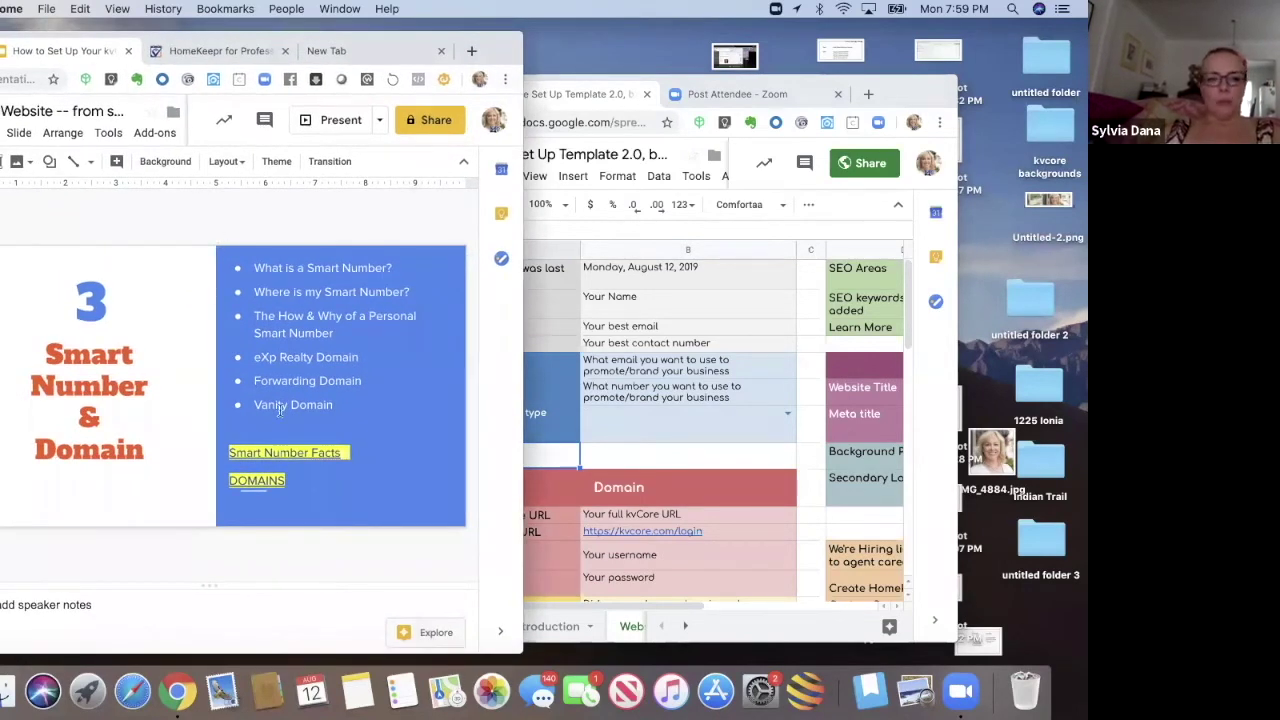
{"action": "left_click", "coordinate": [262, 466]}
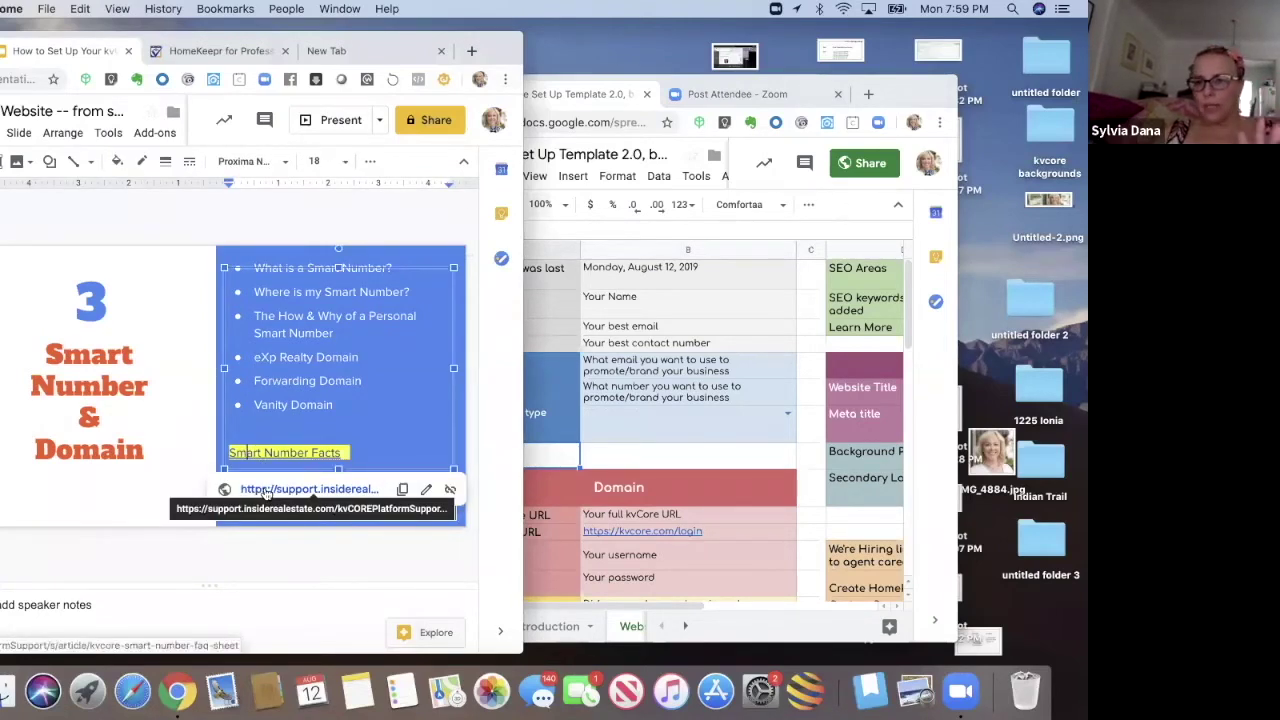
{"action": "left_click", "coordinate": [230, 540]}
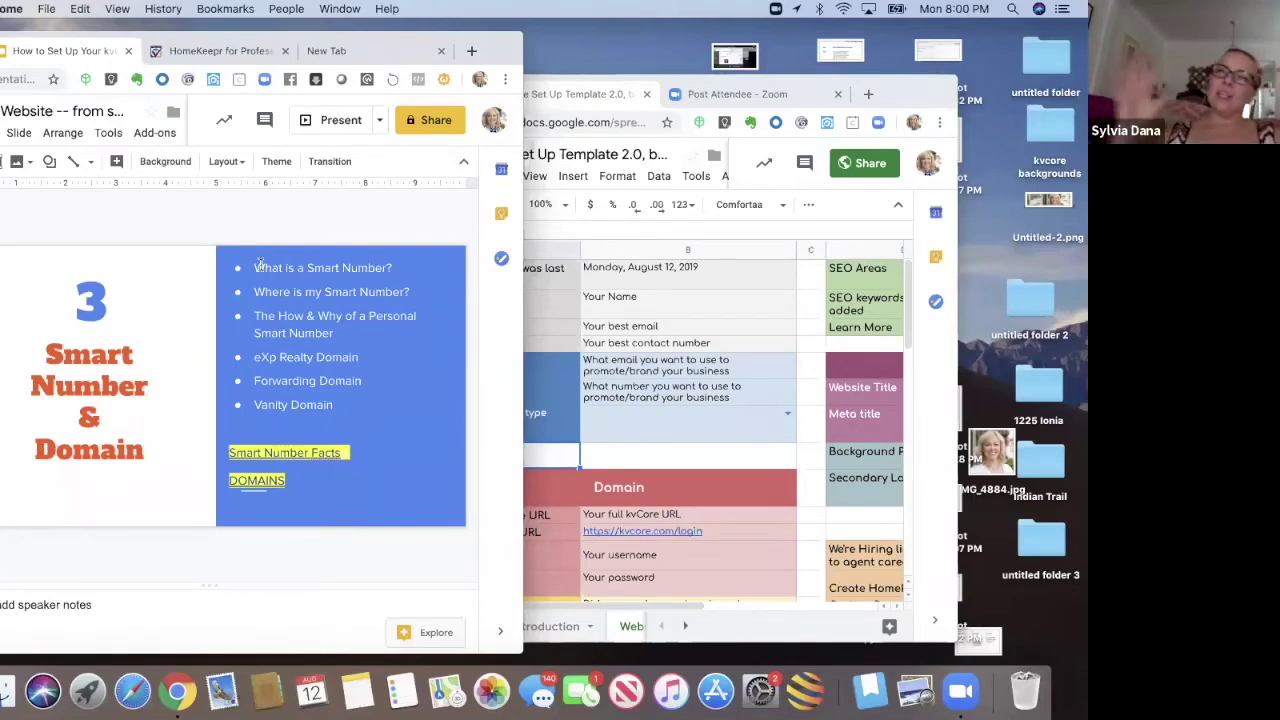
Step: Shift the Slides window right and switch to the kvCORE platform tab
{"action": "left_click_drag", "start_coordinate": [141, 58], "coordinate": [257, 68]}
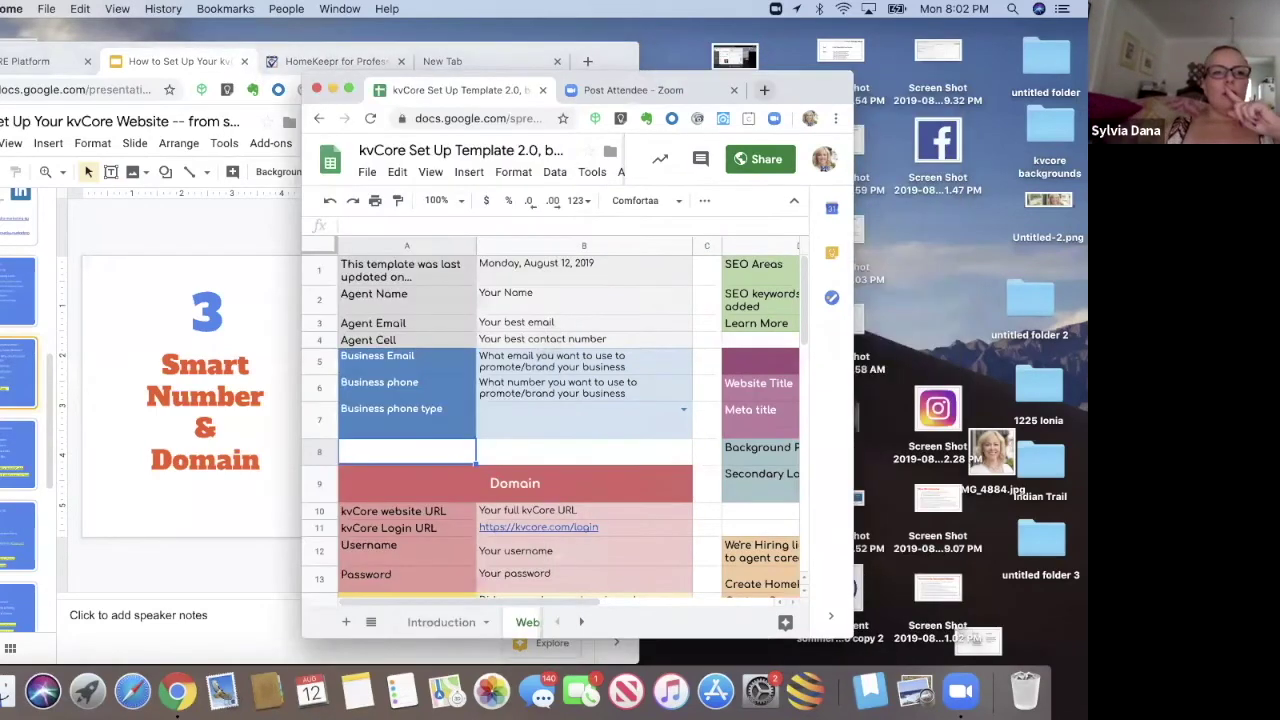
{"action": "key", "text": "super+1"}
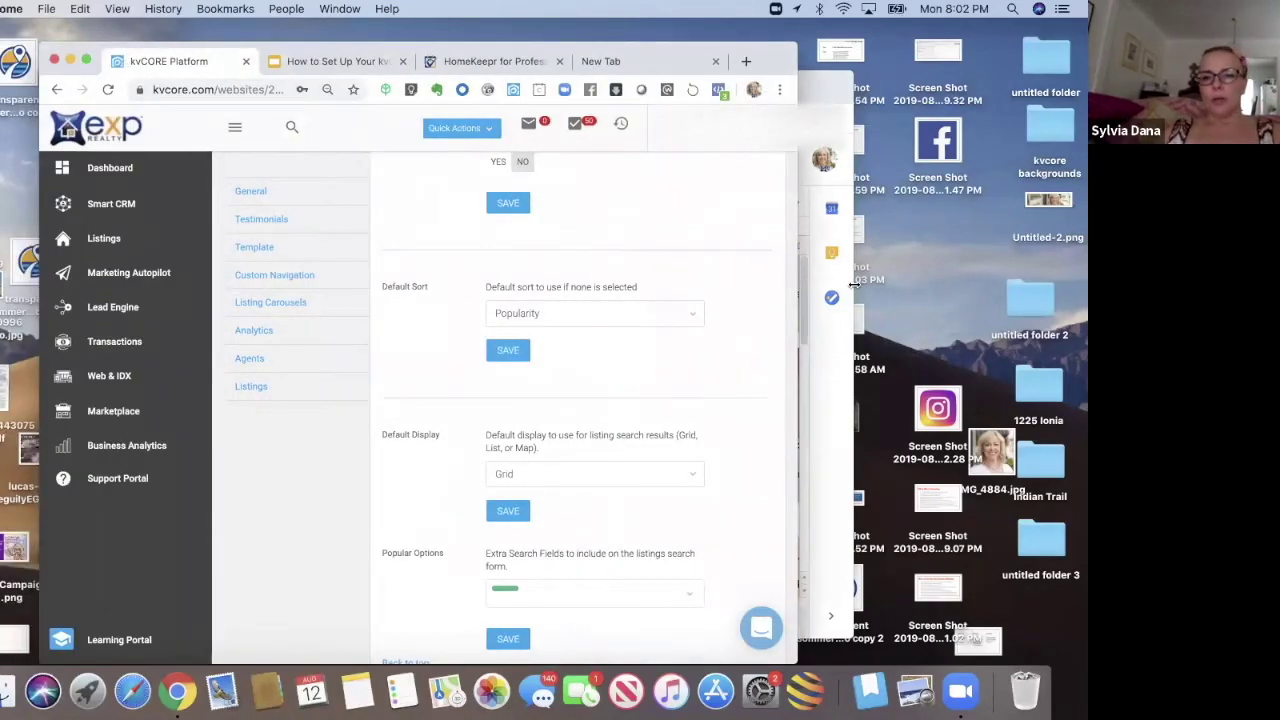
Step: Check the kvCORE profile options, then go to the Lead Engine page from the sidebar
{"action": "scroll", "coordinate": [409, 327], "scroll_direction": "down", "scroll_amount": 1}
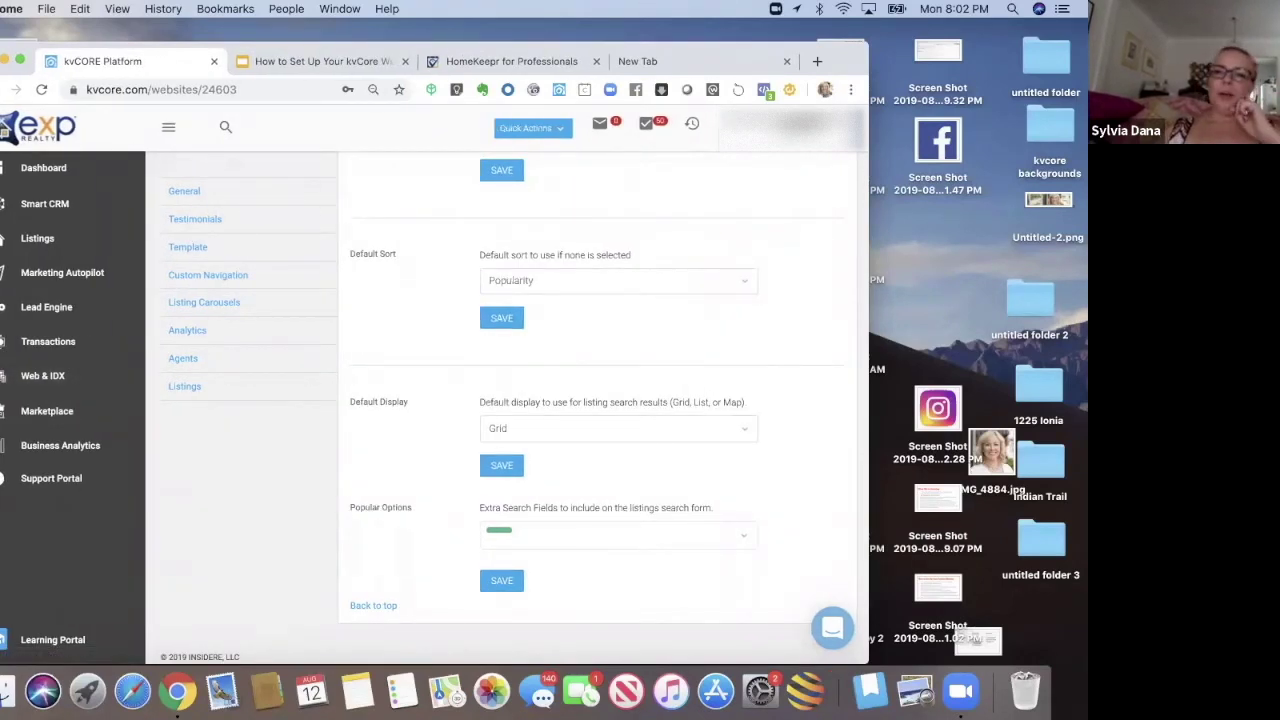
{"action": "left_click", "coordinate": [790, 124]}
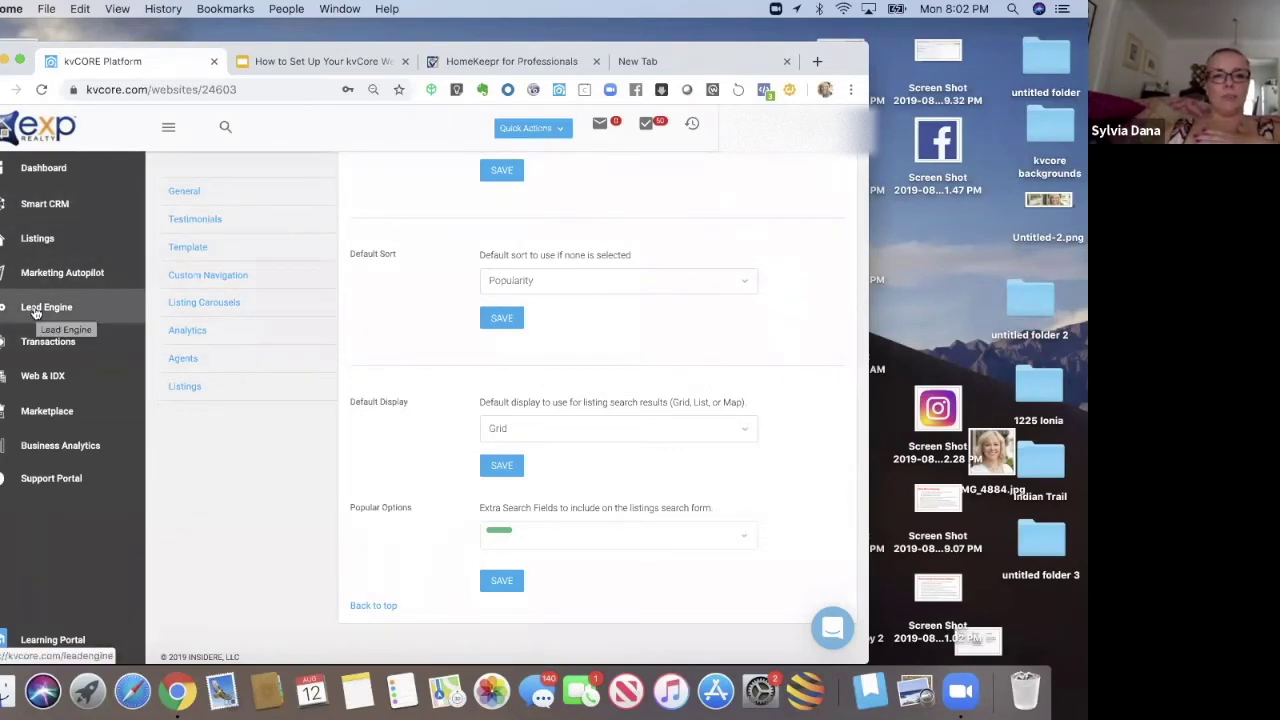
{"action": "left_click", "coordinate": [35, 312]}
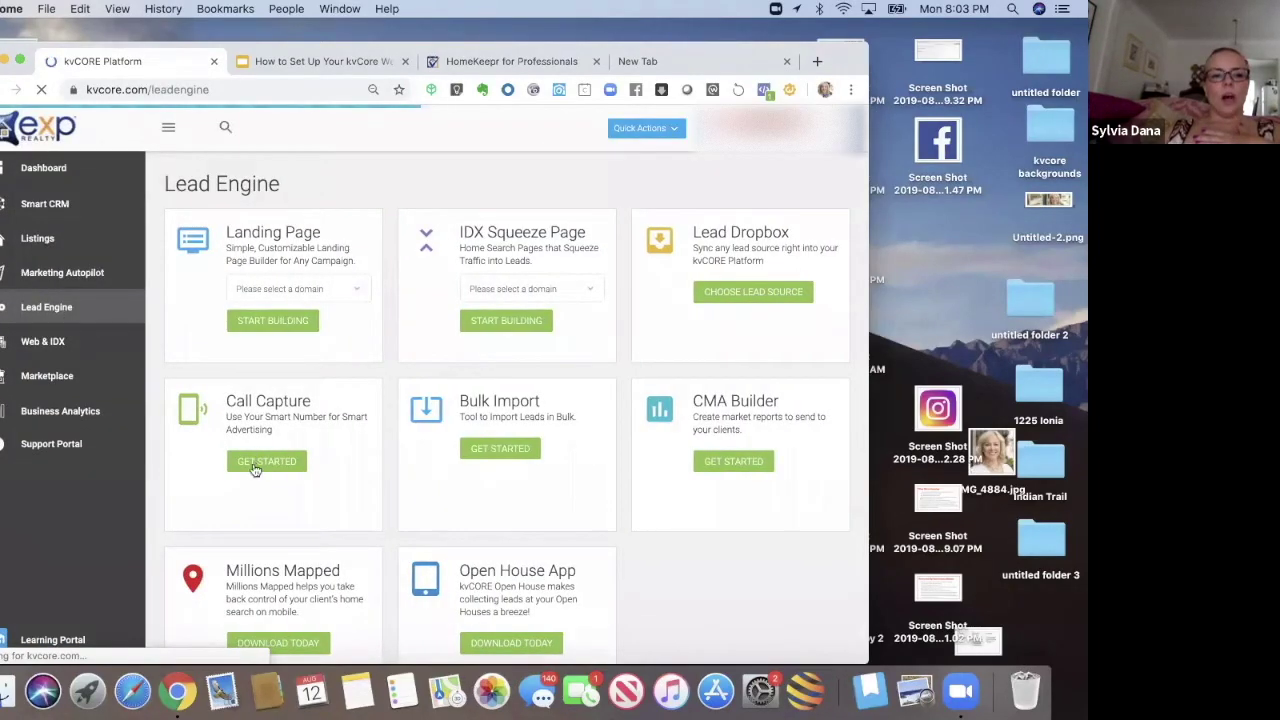
Step: Review the Call Capture smart number page, then return to the kvCore setup presentation
{"action": "left_click", "coordinate": [266, 462]}
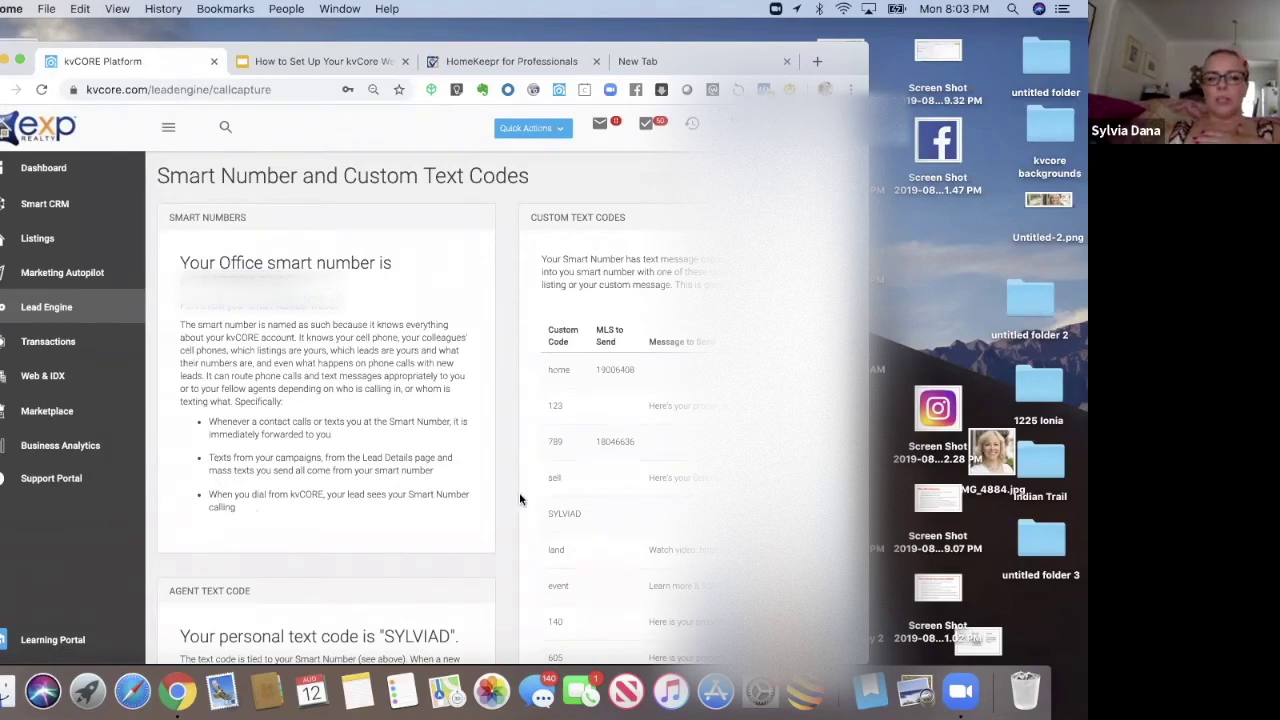
{"action": "scroll", "coordinate": [529, 497], "scroll_direction": "down", "scroll_amount": 3}
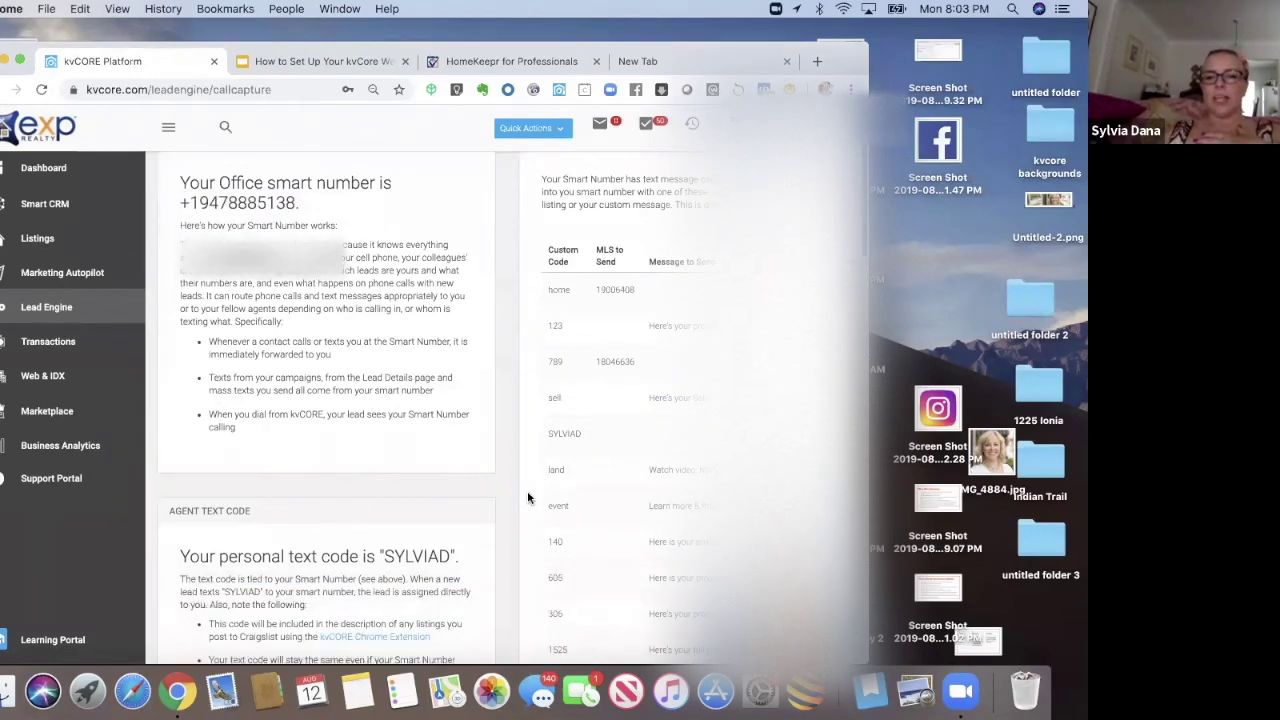
{"action": "scroll", "coordinate": [529, 497], "scroll_direction": "down", "scroll_amount": 7}
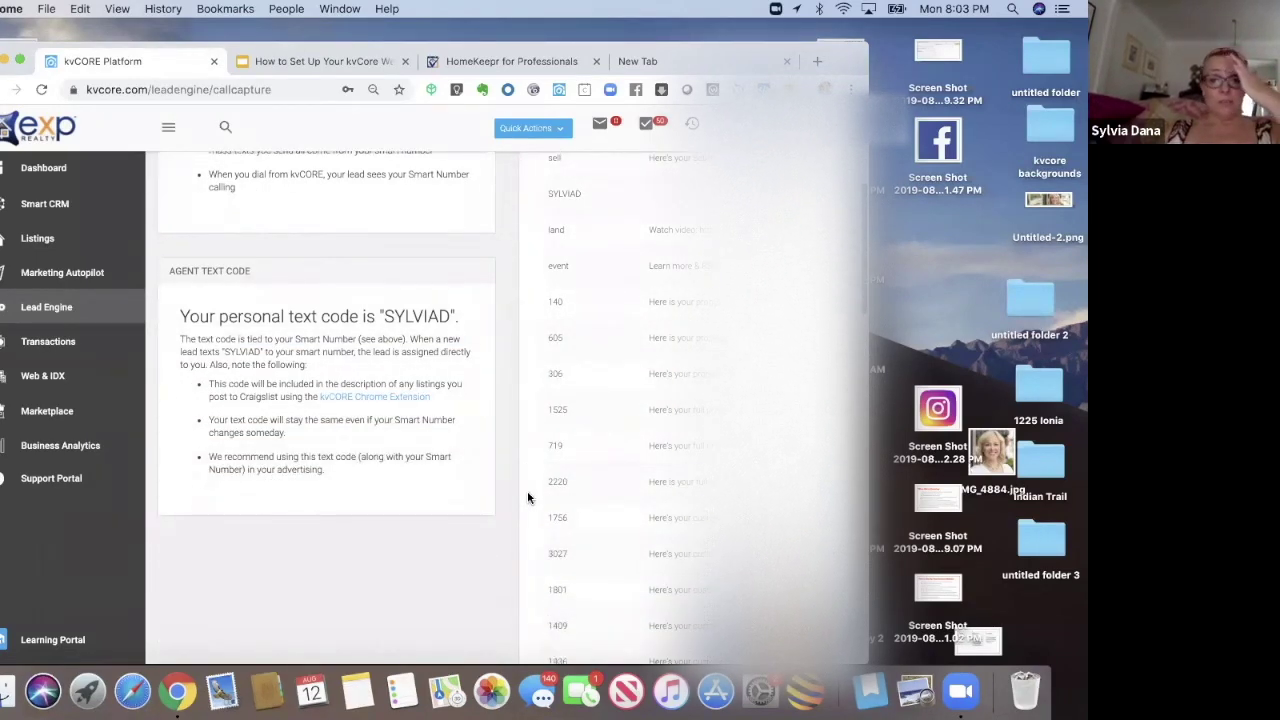
{"action": "scroll", "coordinate": [529, 497], "scroll_direction": "up", "scroll_amount": 8}
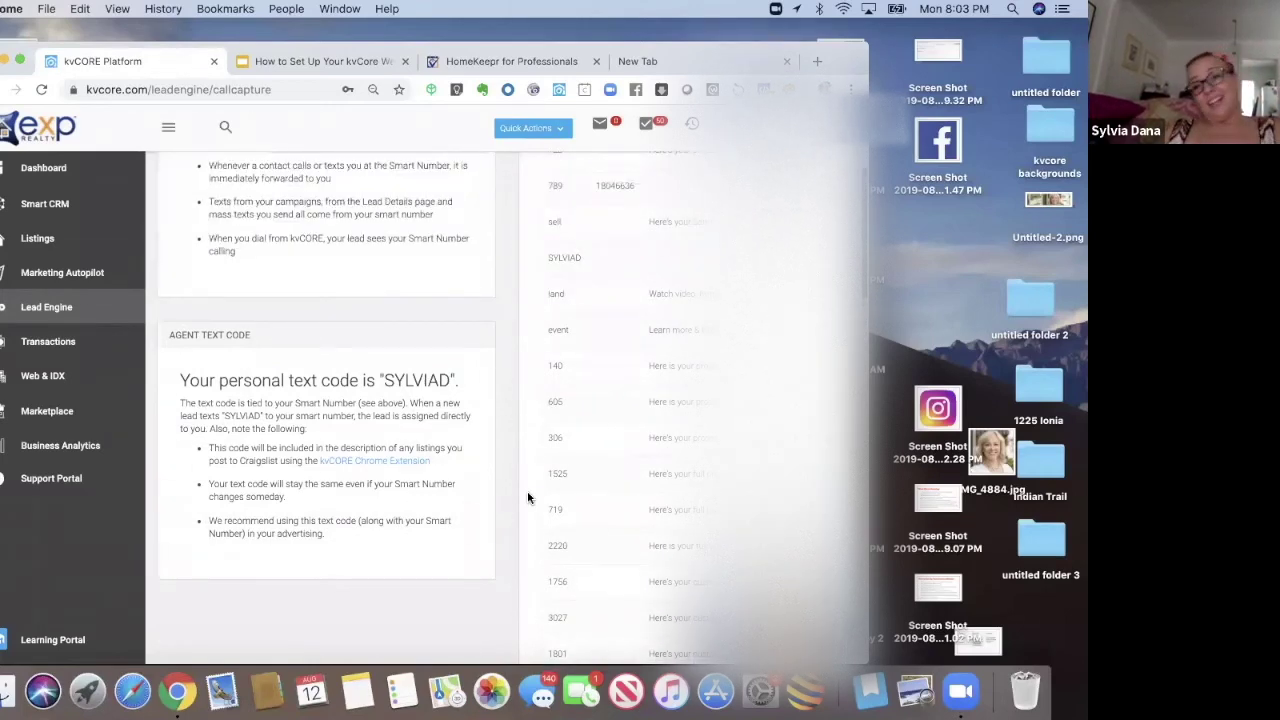
{"action": "scroll", "coordinate": [529, 497], "scroll_direction": "up", "scroll_amount": 2}
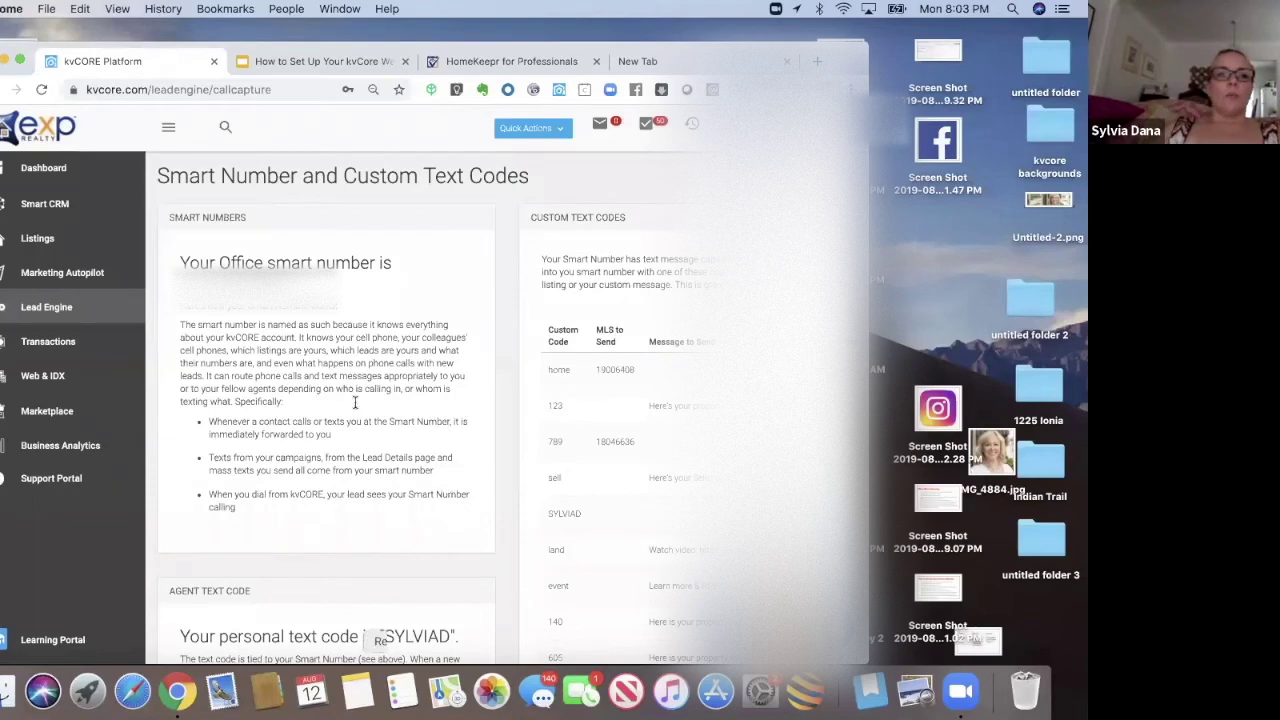
{"action": "left_click", "coordinate": [319, 65]}
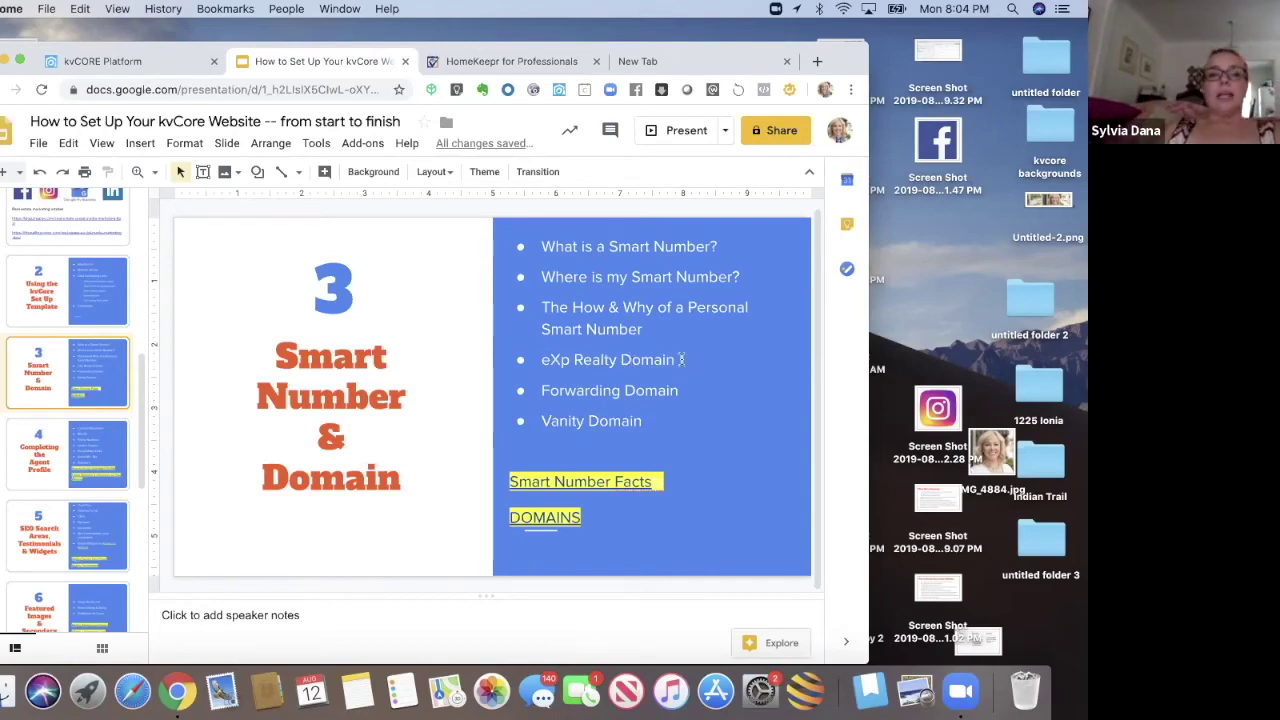
Step: Move the presentation aside and bring the Set Up Template spreadsheet to the front
{"action": "left_click_drag", "start_coordinate": [818, 64], "coordinate": [763, 64]}
{"action": "left_click", "coordinate": [829, 87]}
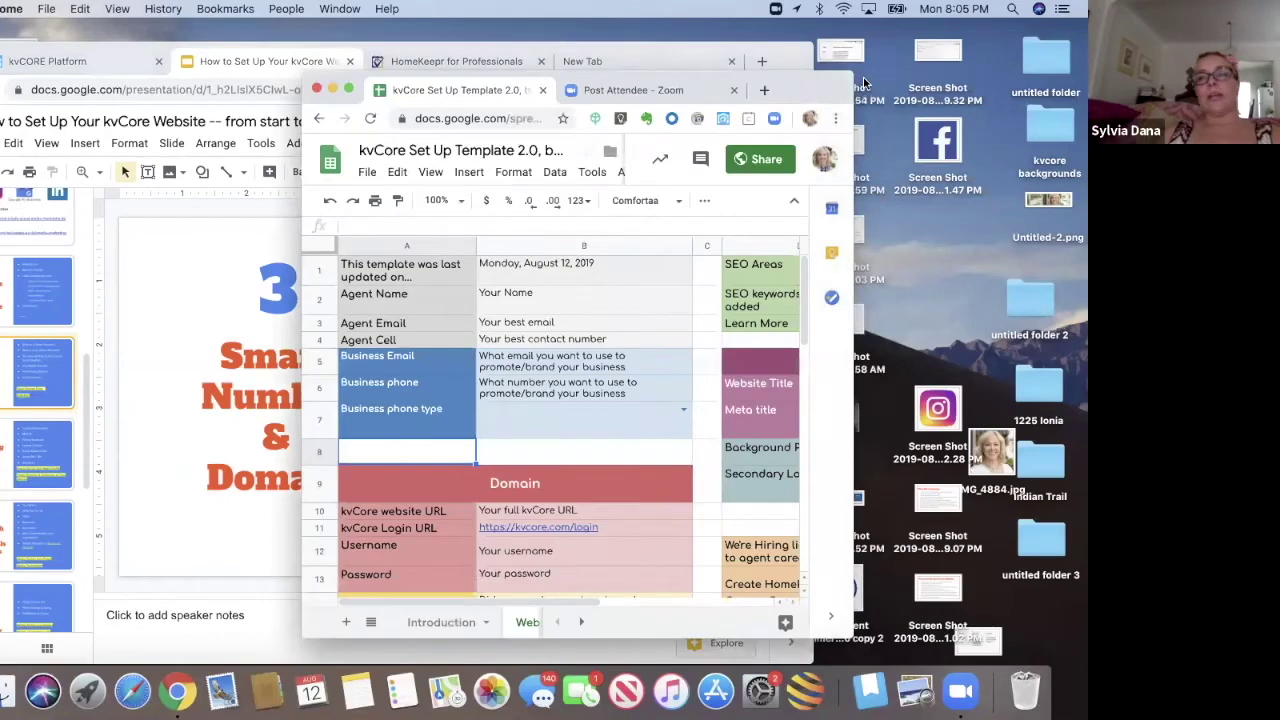
{"action": "left_click_drag", "start_coordinate": [866, 84], "coordinate": [888, 78]}
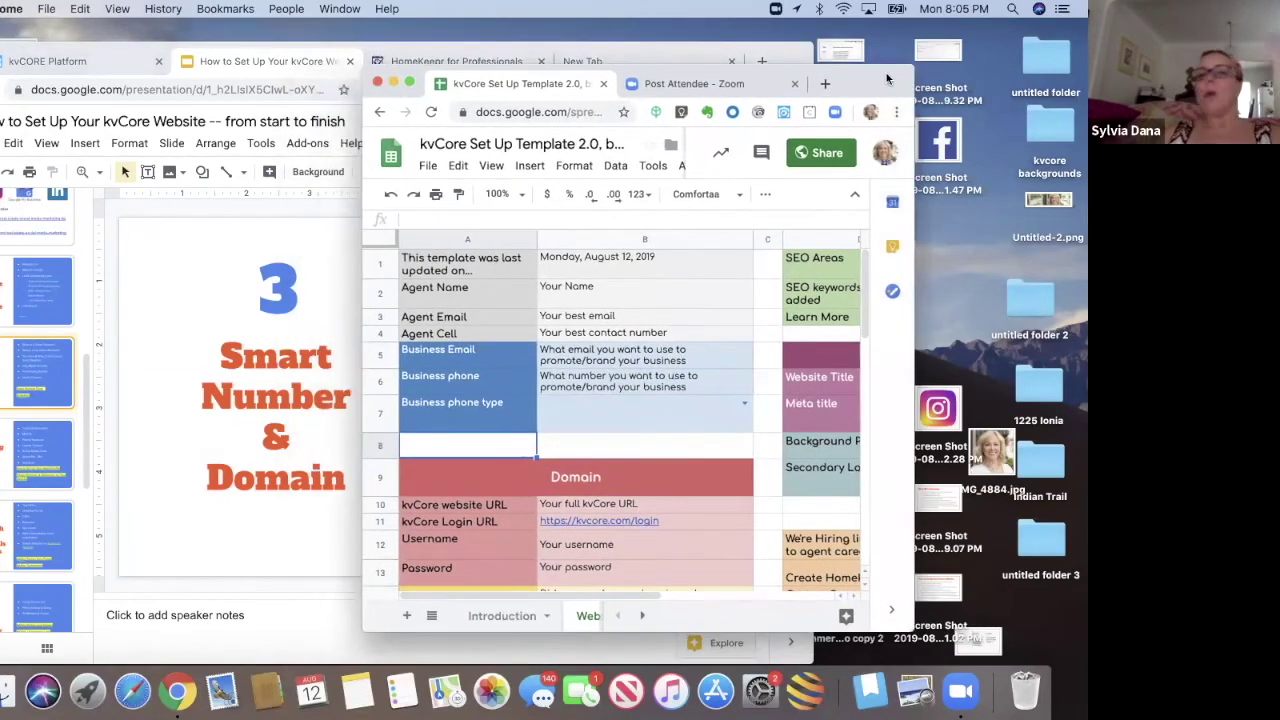
Step: Highlight cell B8, the Domain heading and B10's kvCore website URL, then widen the window
{"action": "left_click", "coordinate": [590, 445]}
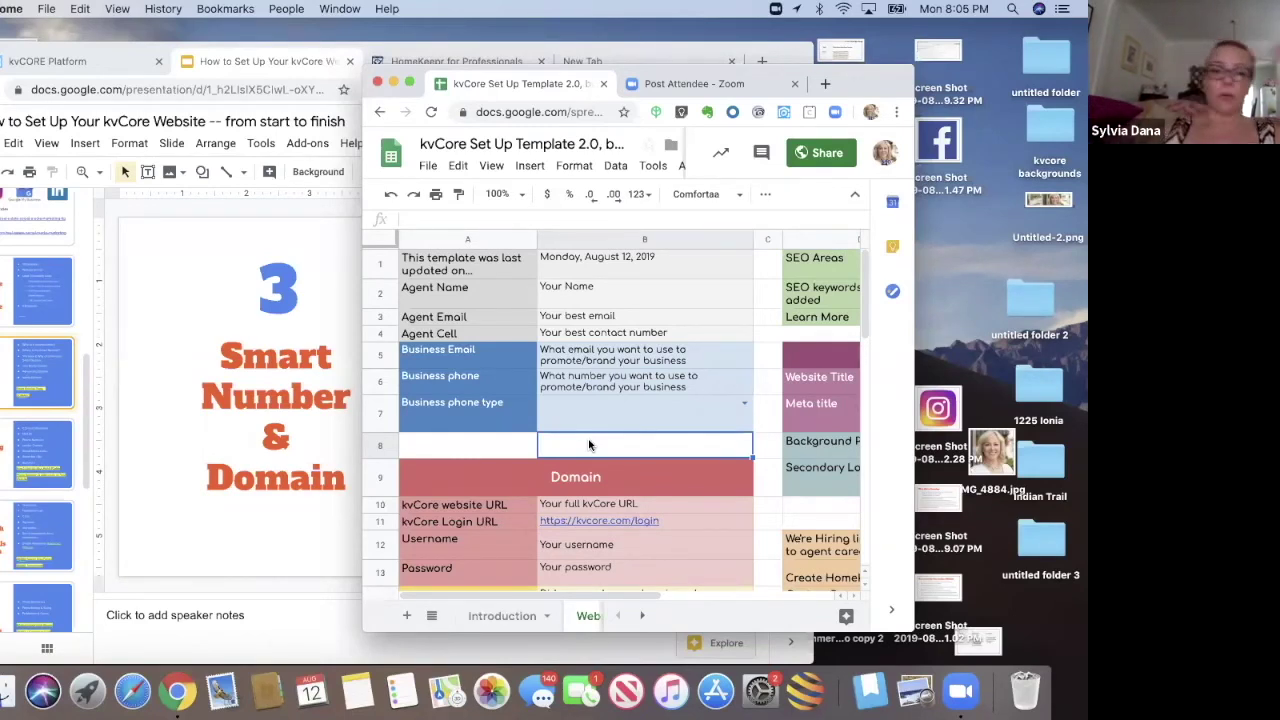
{"action": "left_click", "coordinate": [567, 508]}
{"action": "left_click", "coordinate": [565, 466]}
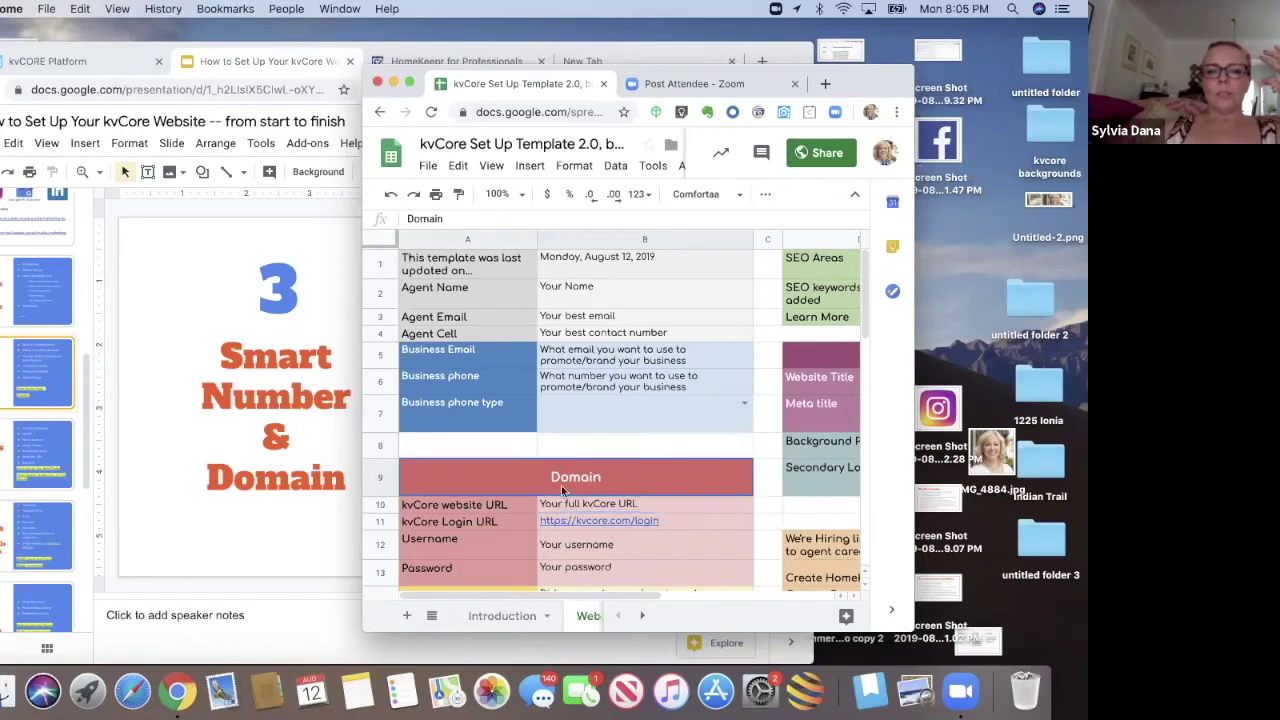
{"action": "left_click", "coordinate": [561, 506]}
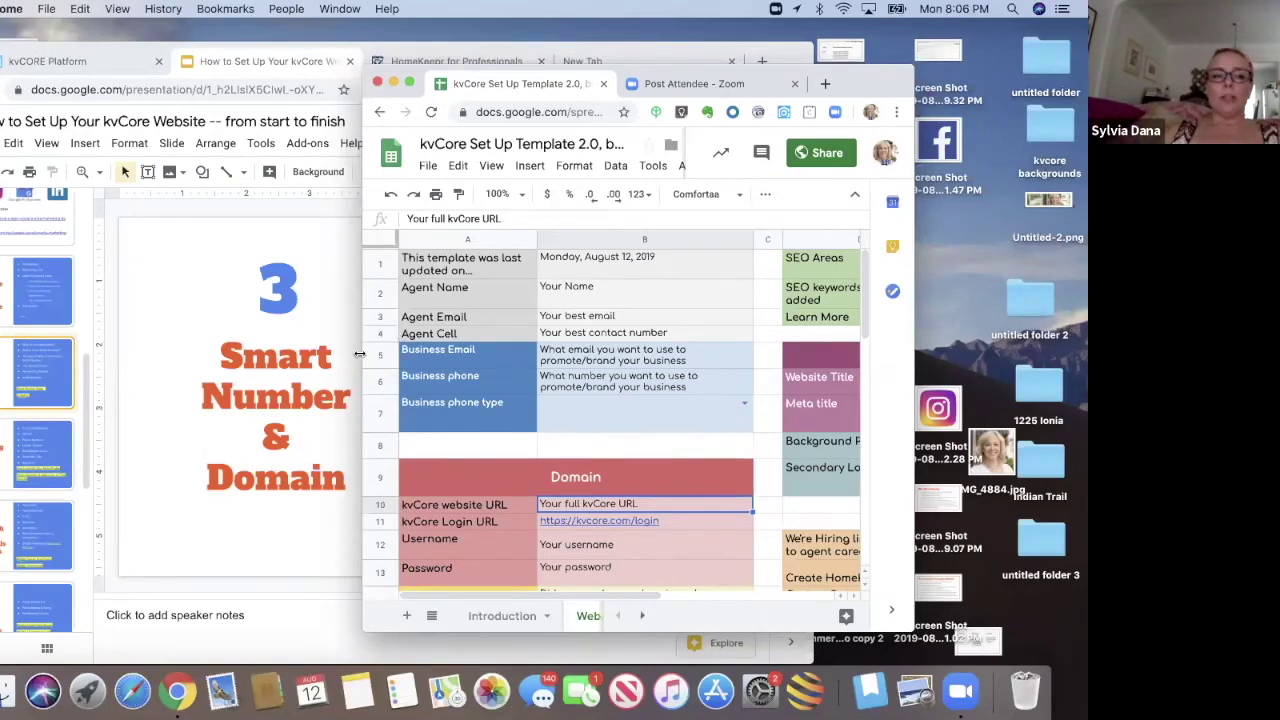
{"action": "left_click_drag", "start_coordinate": [363, 357], "coordinate": [211, 358]}
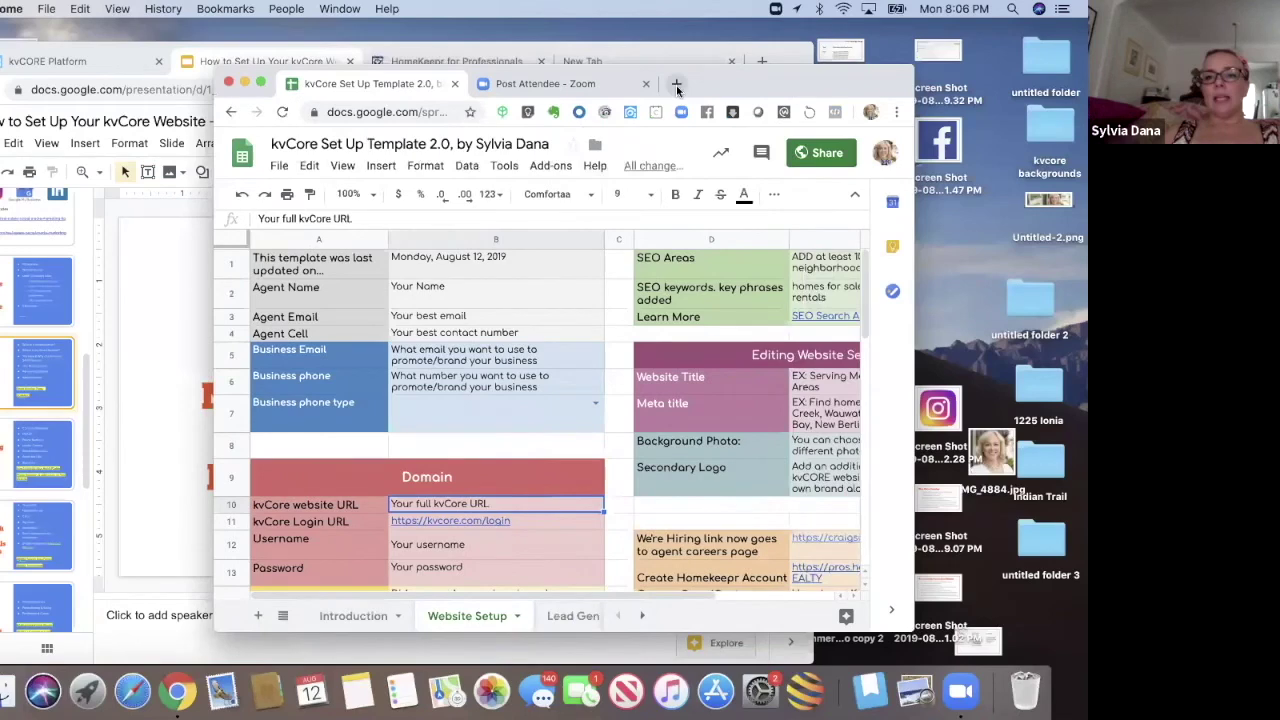
Step: Load the agent's site from 'sylvia' in a new tab and widen the browser window
{"action": "key", "text": "super+t"}
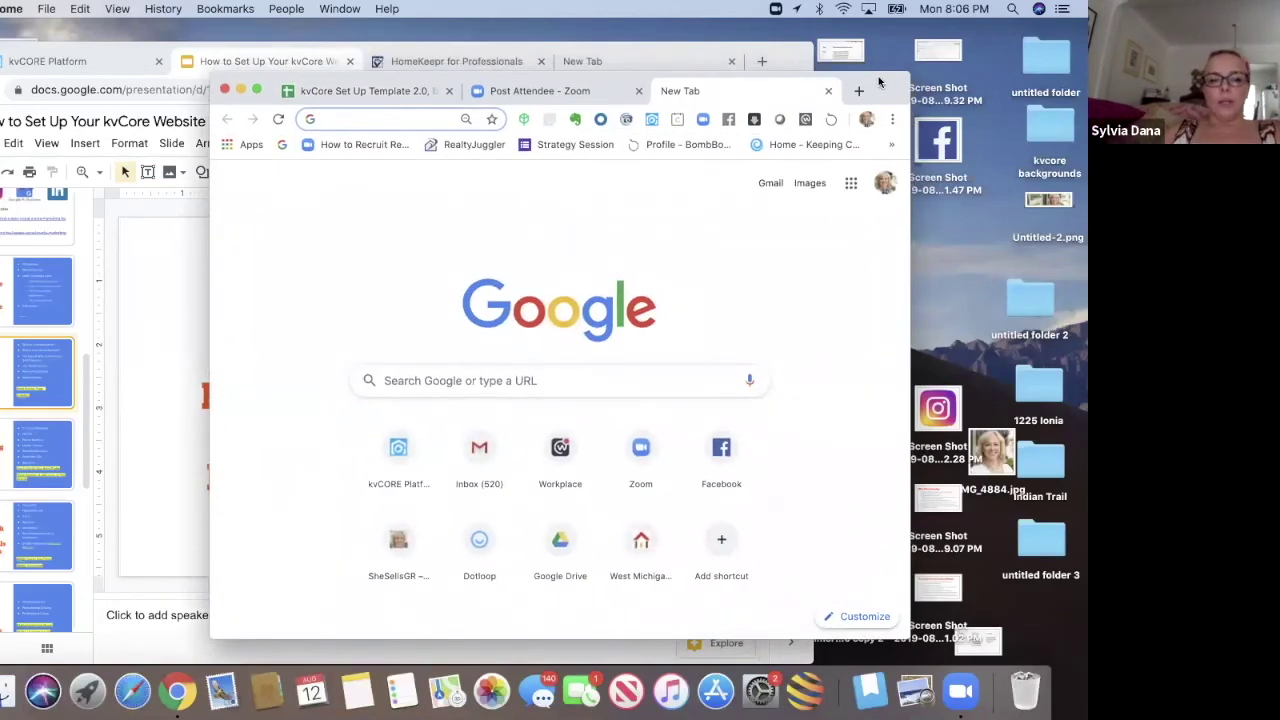
{"action": "type", "text": "sylvia"}
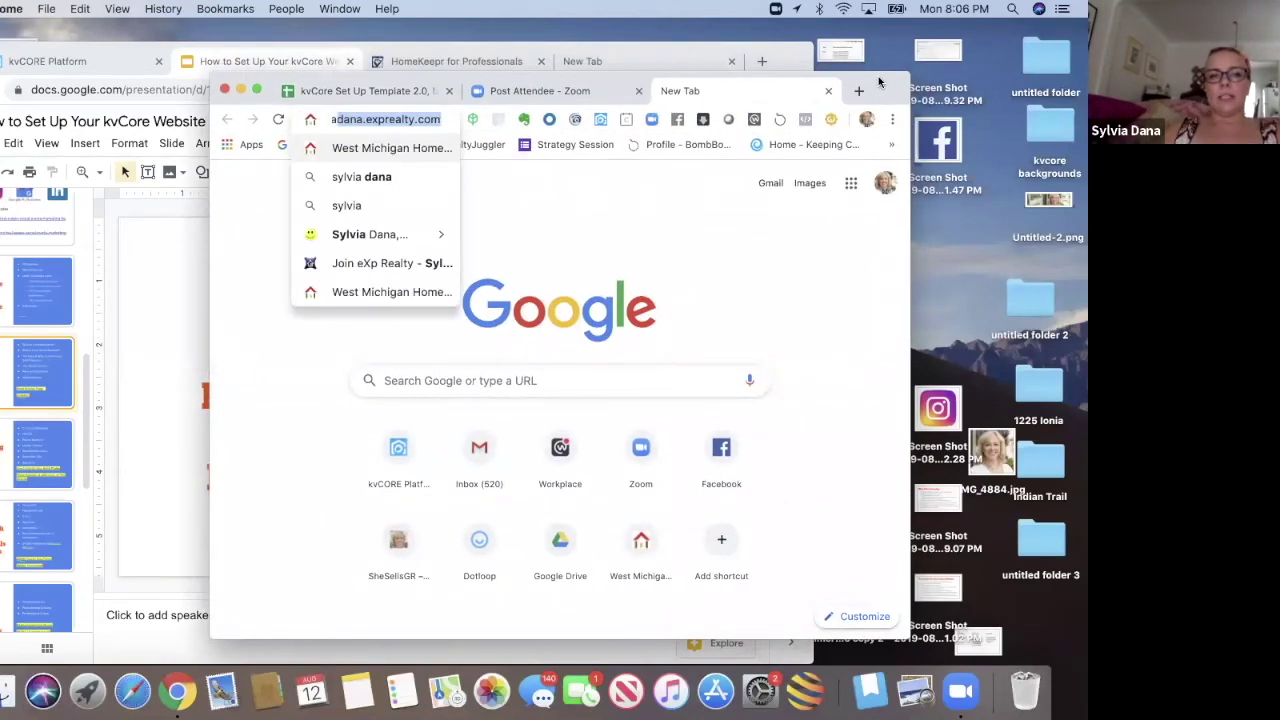
{"action": "key", "text": "Return"}
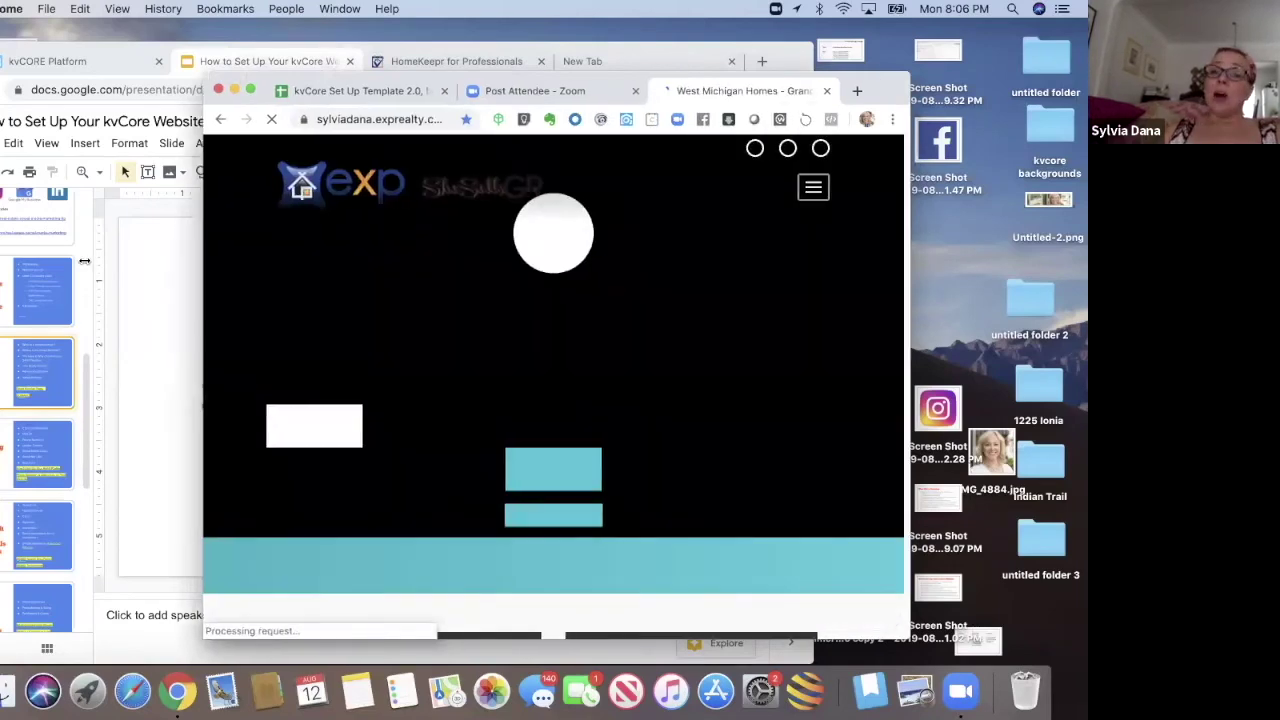
{"action": "left_click_drag", "start_coordinate": [182, 240], "coordinate": [85, 261]}
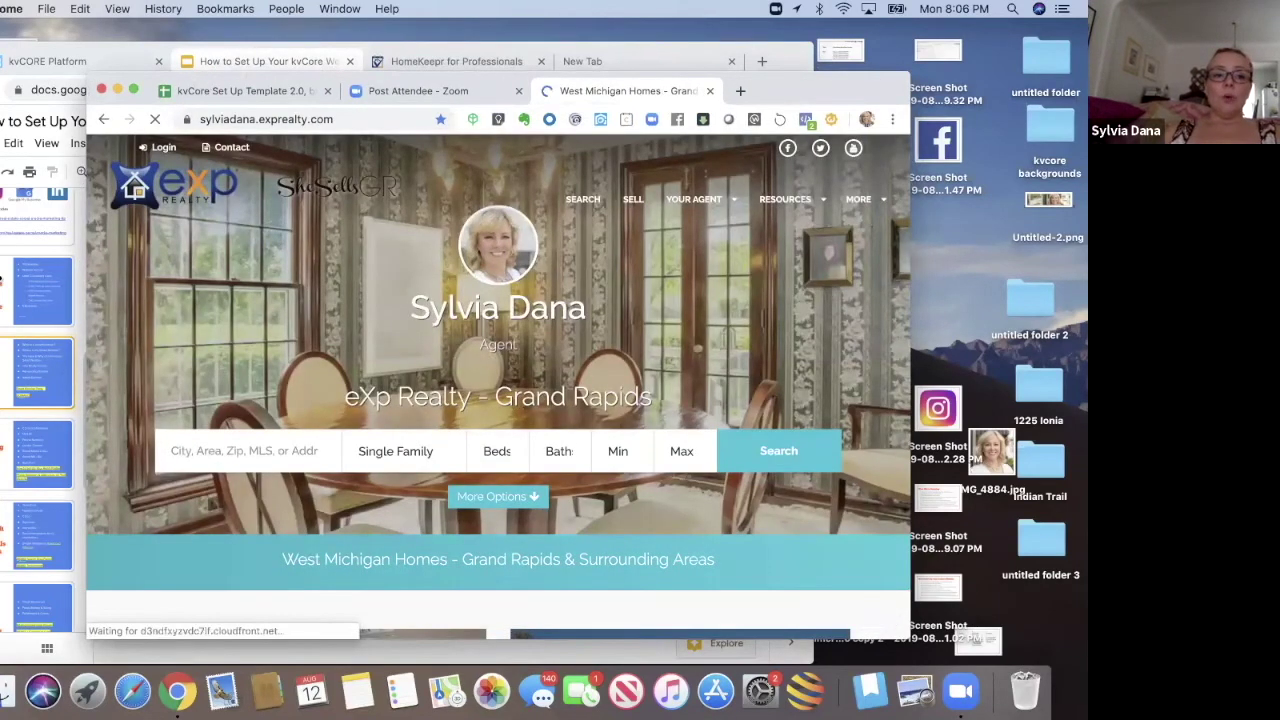
{"action": "left_click_drag", "start_coordinate": [145, 80], "coordinate": [67, 80]}
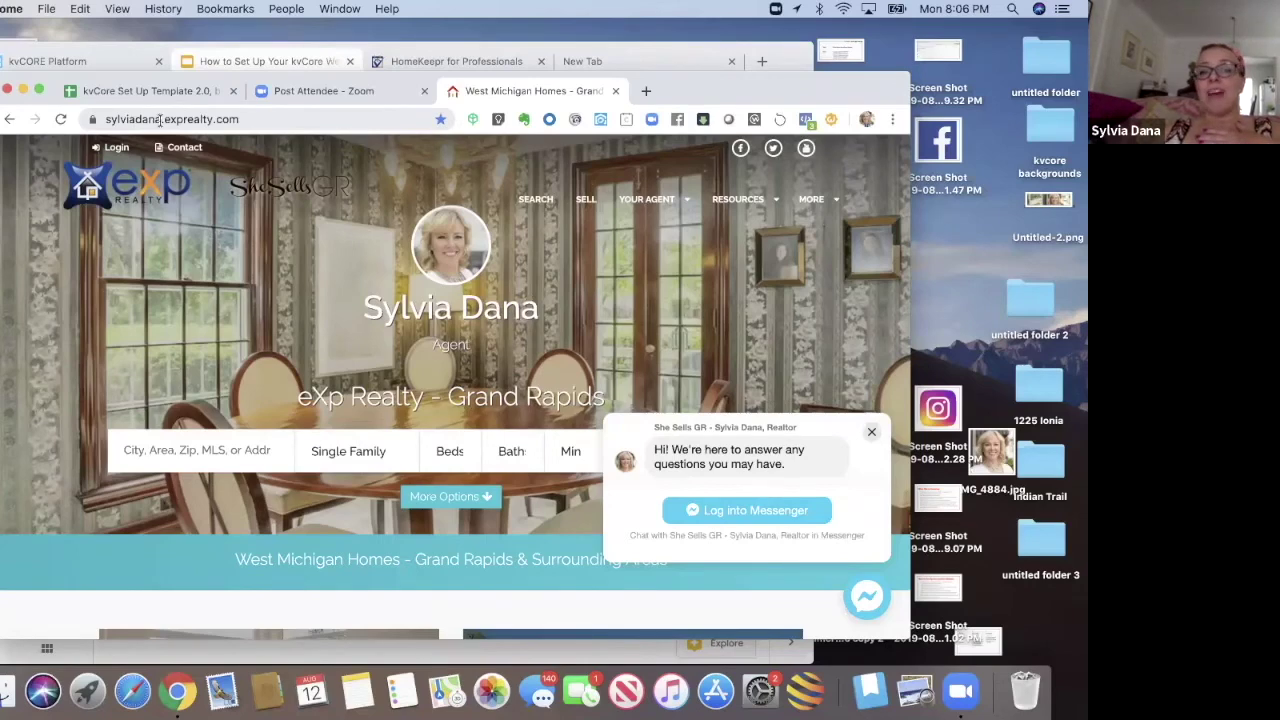
Step: Highlight the agent's subdomain and full exprealty.com address in the address bar
{"action": "left_click", "coordinate": [159, 119]}
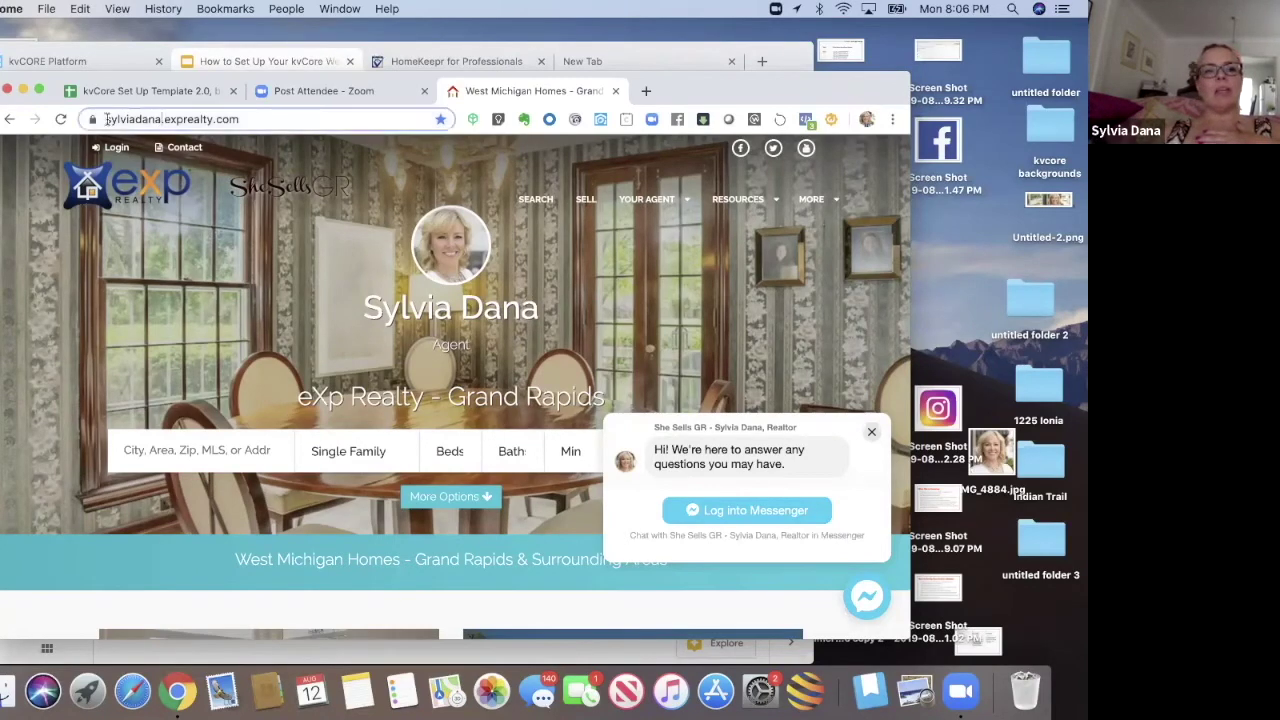
{"action": "double_click", "coordinate": [150, 120]}
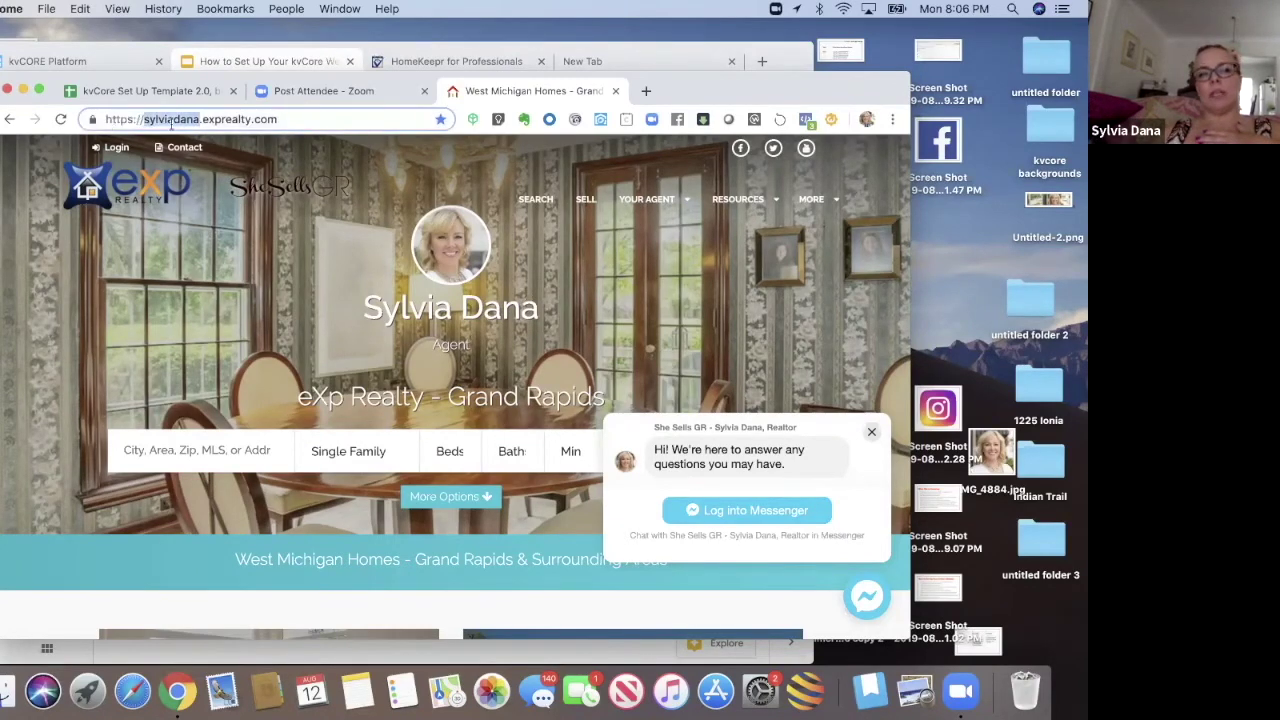
{"action": "left_click", "coordinate": [283, 116]}
{"action": "left_click", "coordinate": [98, 118], "text": "shift"}
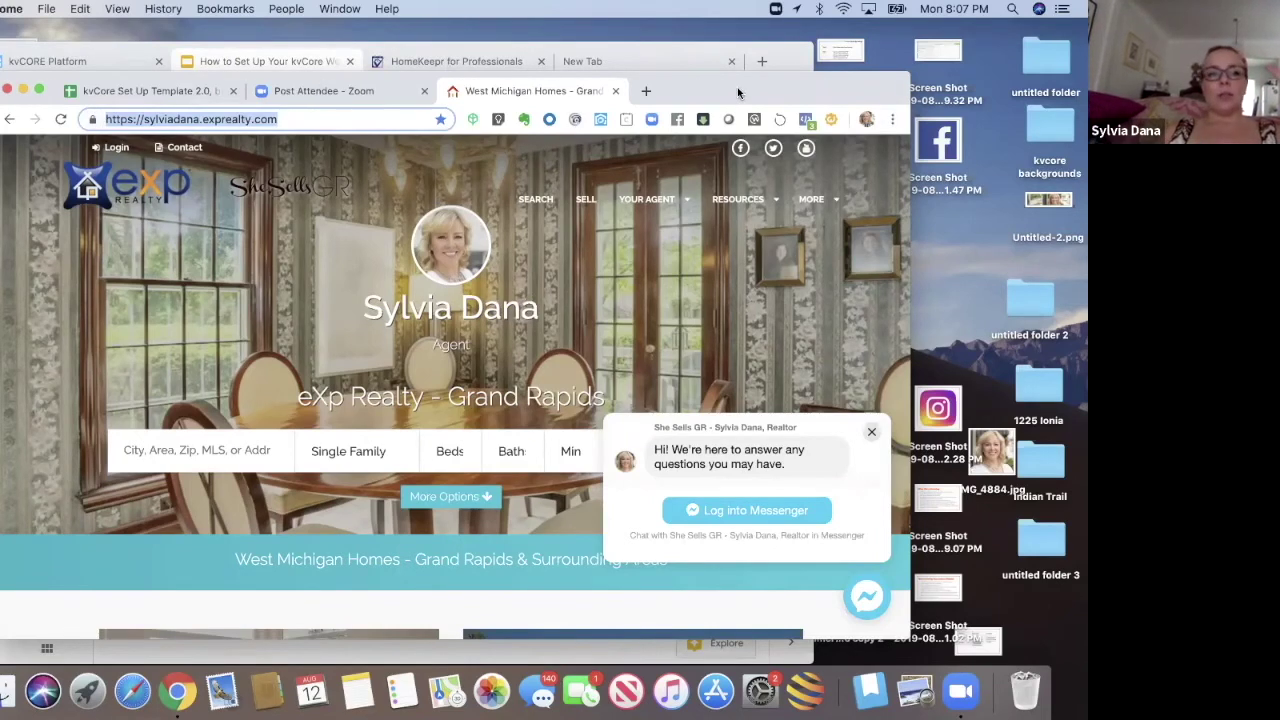
{"action": "left_click_drag", "start_coordinate": [738, 92], "coordinate": [857, 82]}
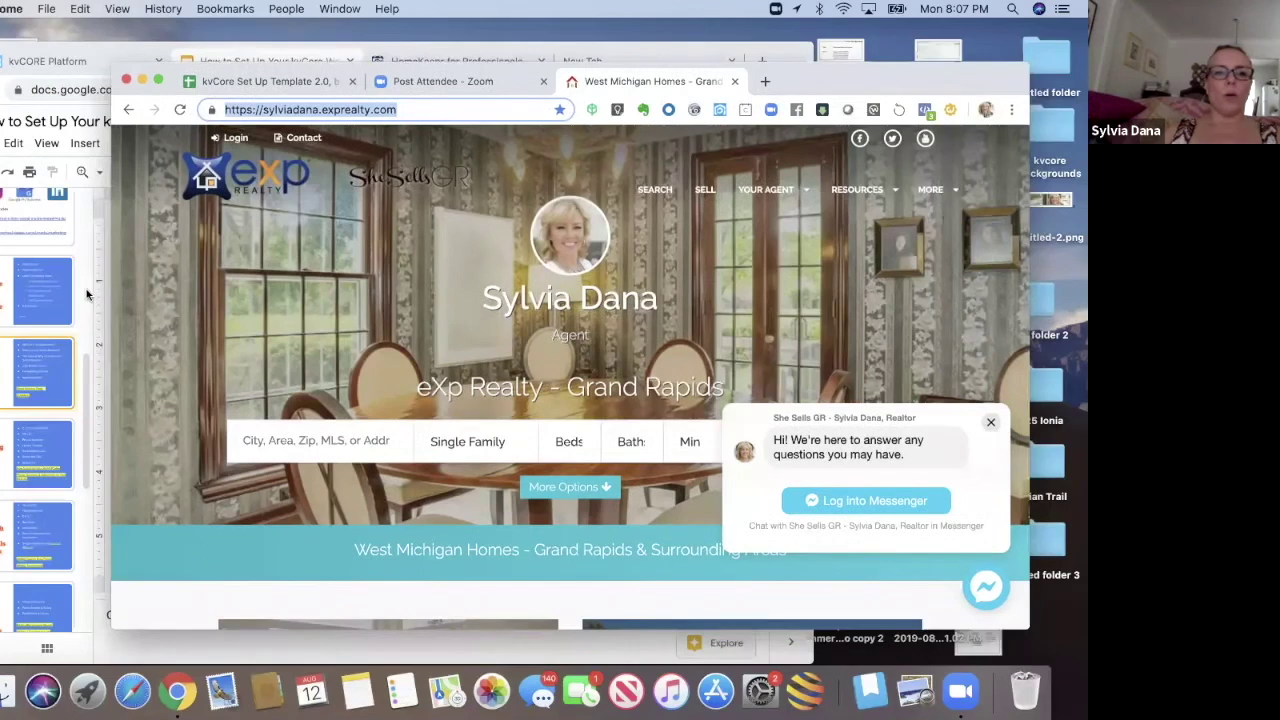
{"action": "left_click", "coordinate": [106, 280]}
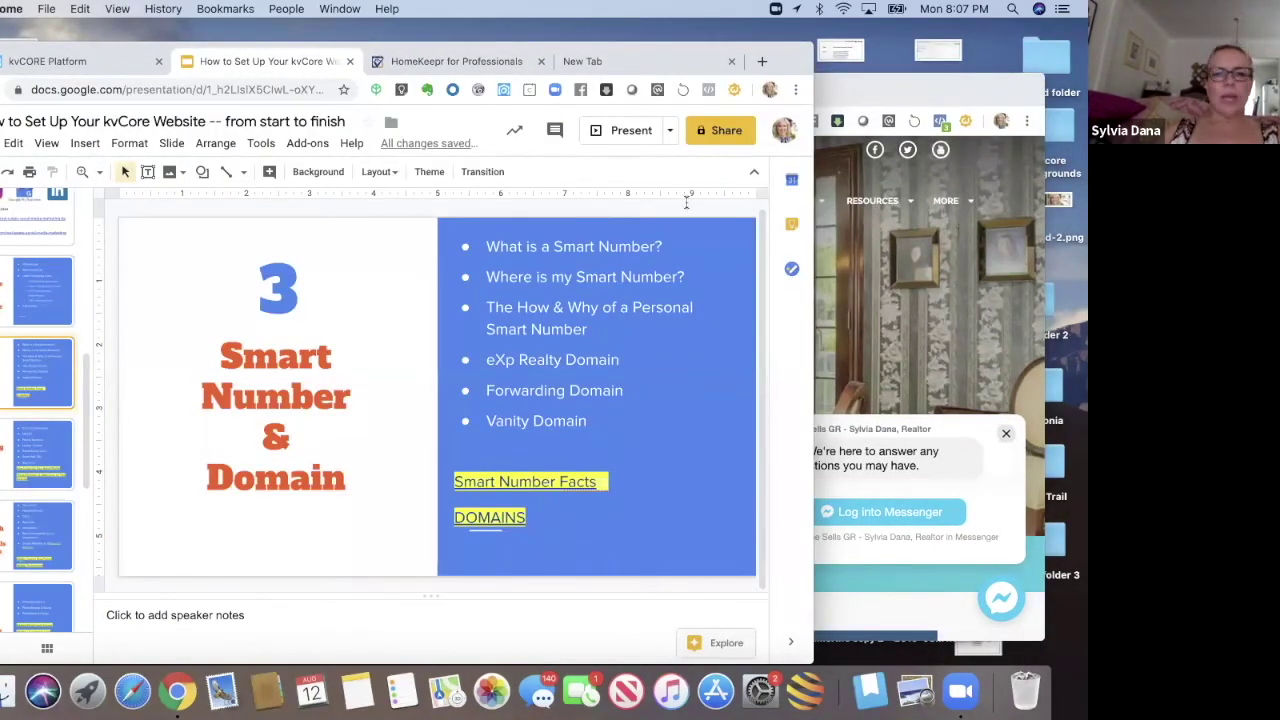
{"action": "left_click", "coordinate": [843, 97]}
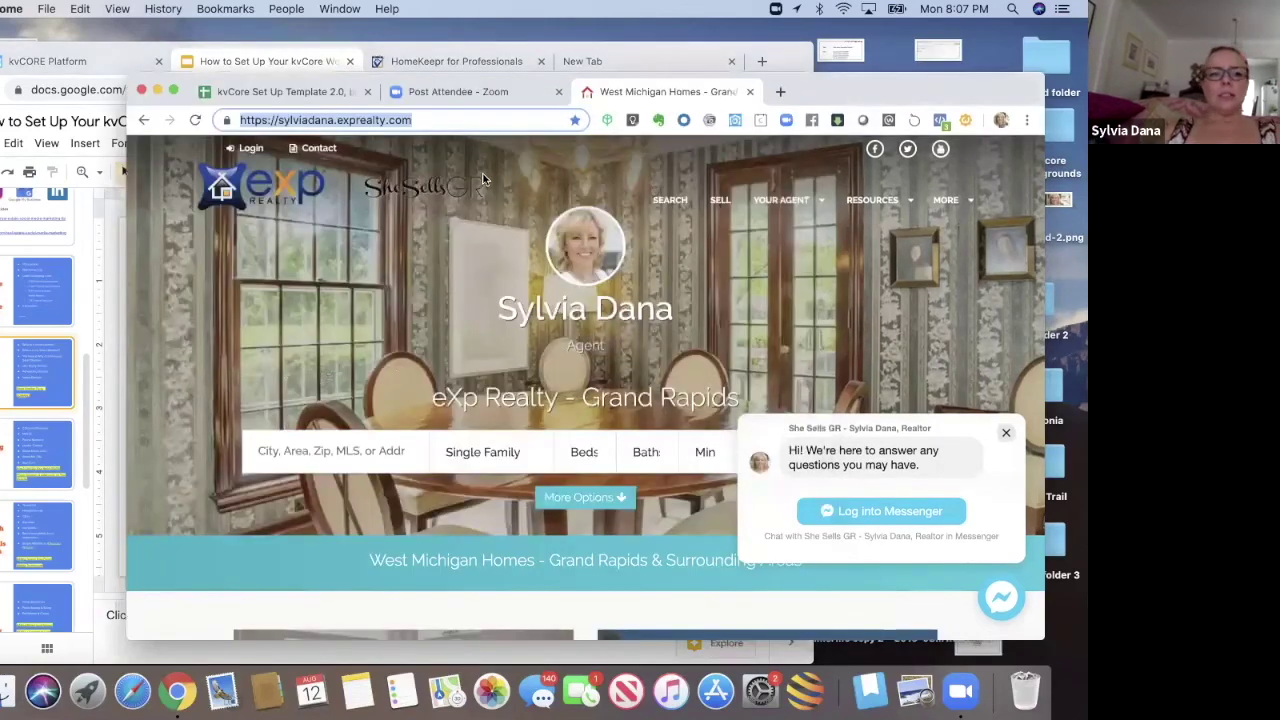
{"action": "left_click", "coordinate": [89, 329]}
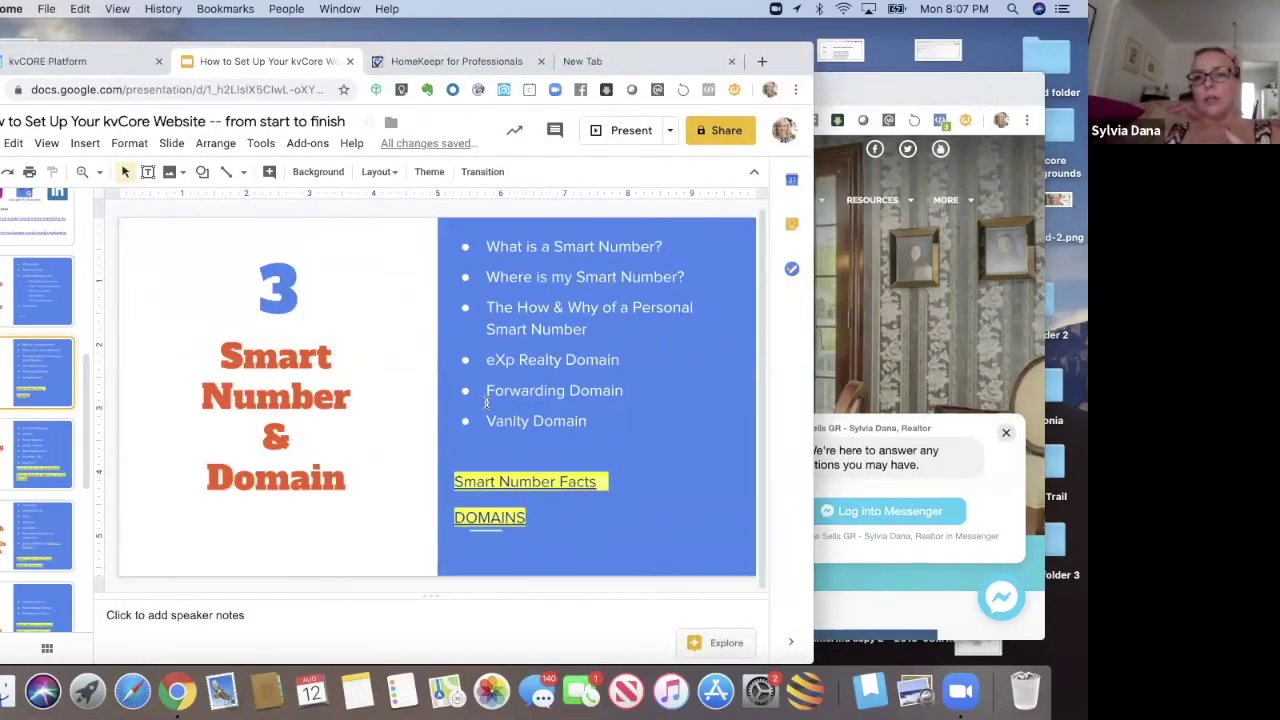
{"action": "left_click", "coordinate": [857, 93]}
{"action": "left_click_drag", "start_coordinate": [833, 101], "coordinate": [816, 110]}
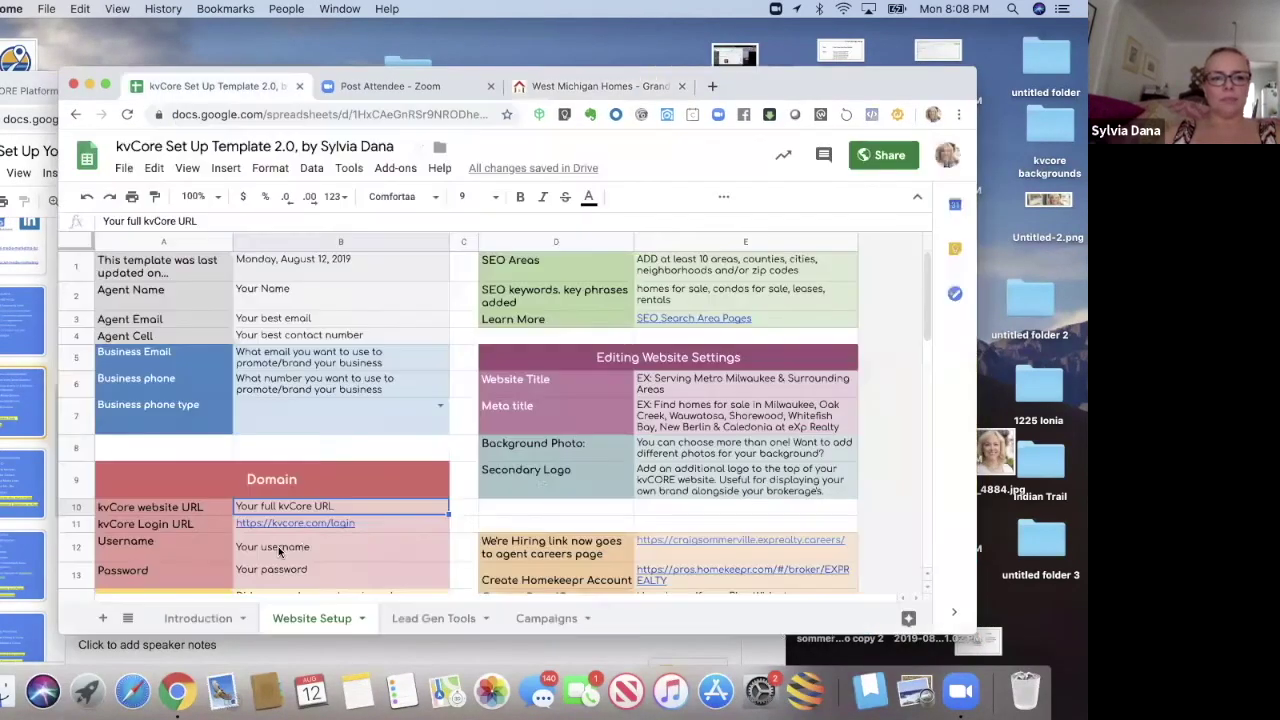
Step: Step through the Domain Forwarding rows to the forward WITHOUT MASKING instruction, then raise the presentation
{"action": "left_click", "coordinate": [310, 550]}
{"action": "key", "text": "Down"}
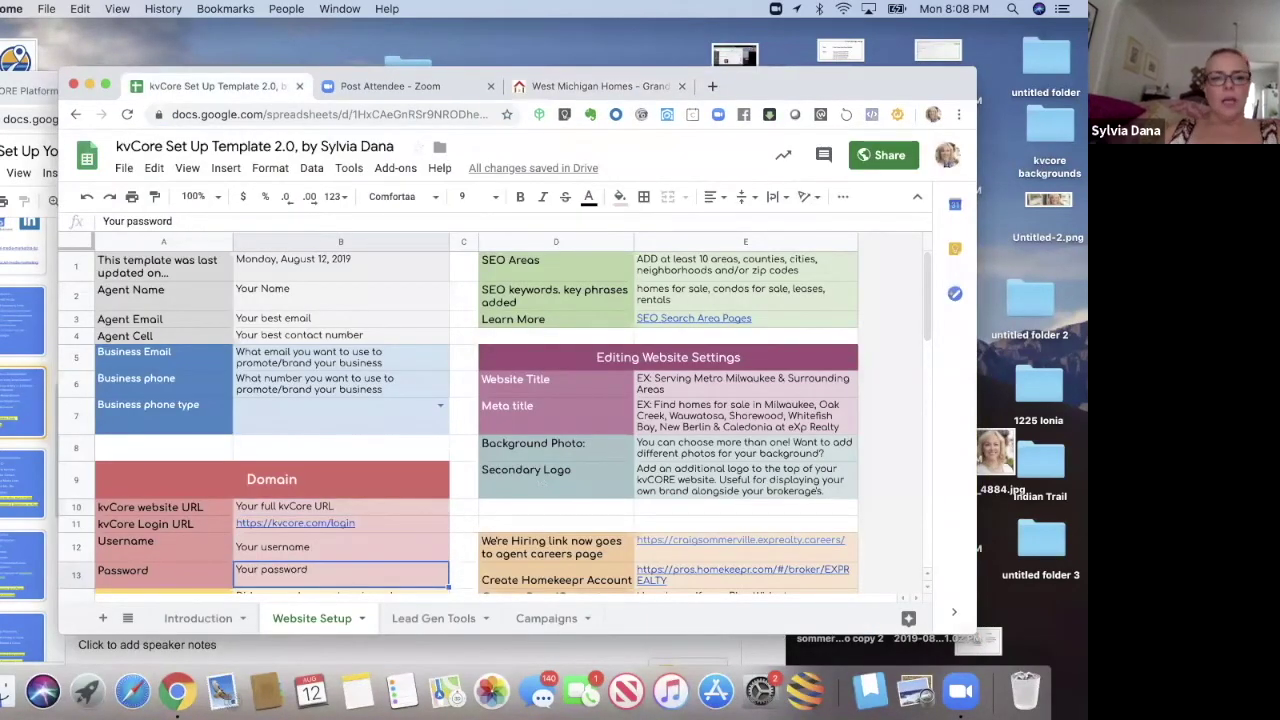
{"action": "key", "text": "Down"}
{"action": "key", "text": "Down"}
{"action": "key", "text": "Down"}
{"action": "key", "text": "Down"}
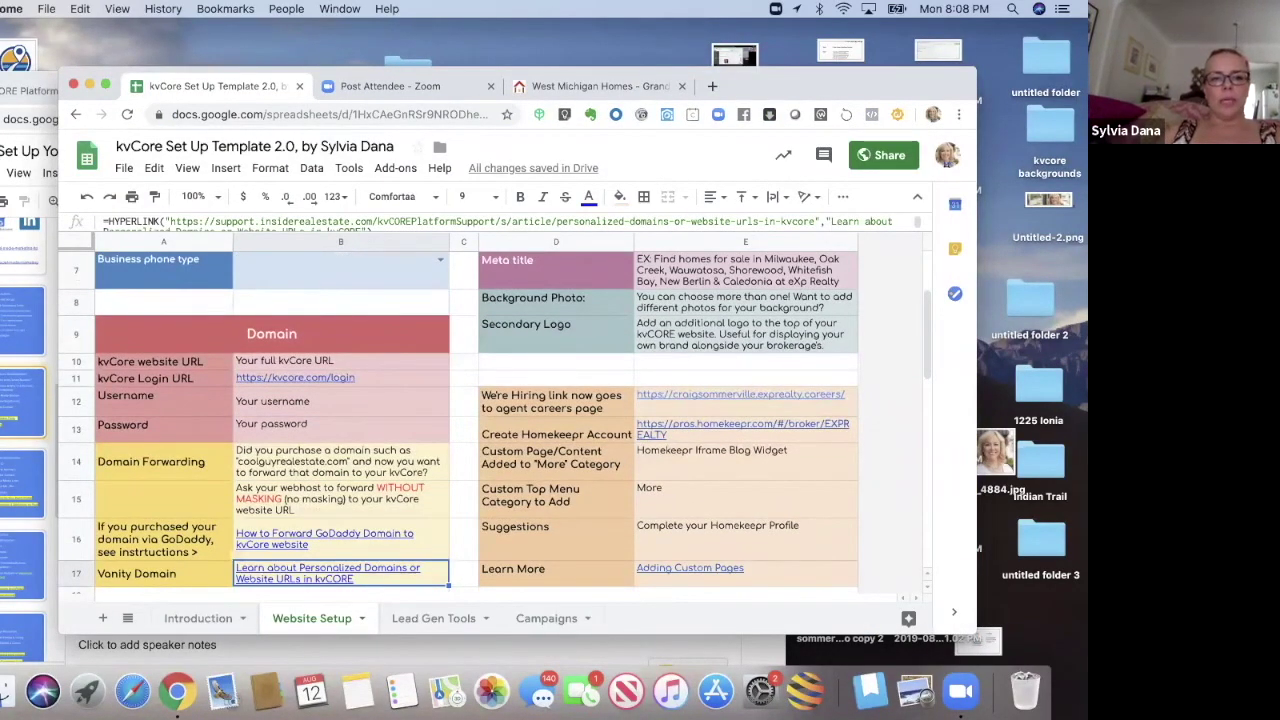
{"action": "key", "text": "Up"}
{"action": "key", "text": "Up"}
{"action": "key", "text": "Up"}
{"action": "key", "text": "Down"}
{"action": "key", "text": "Down"}
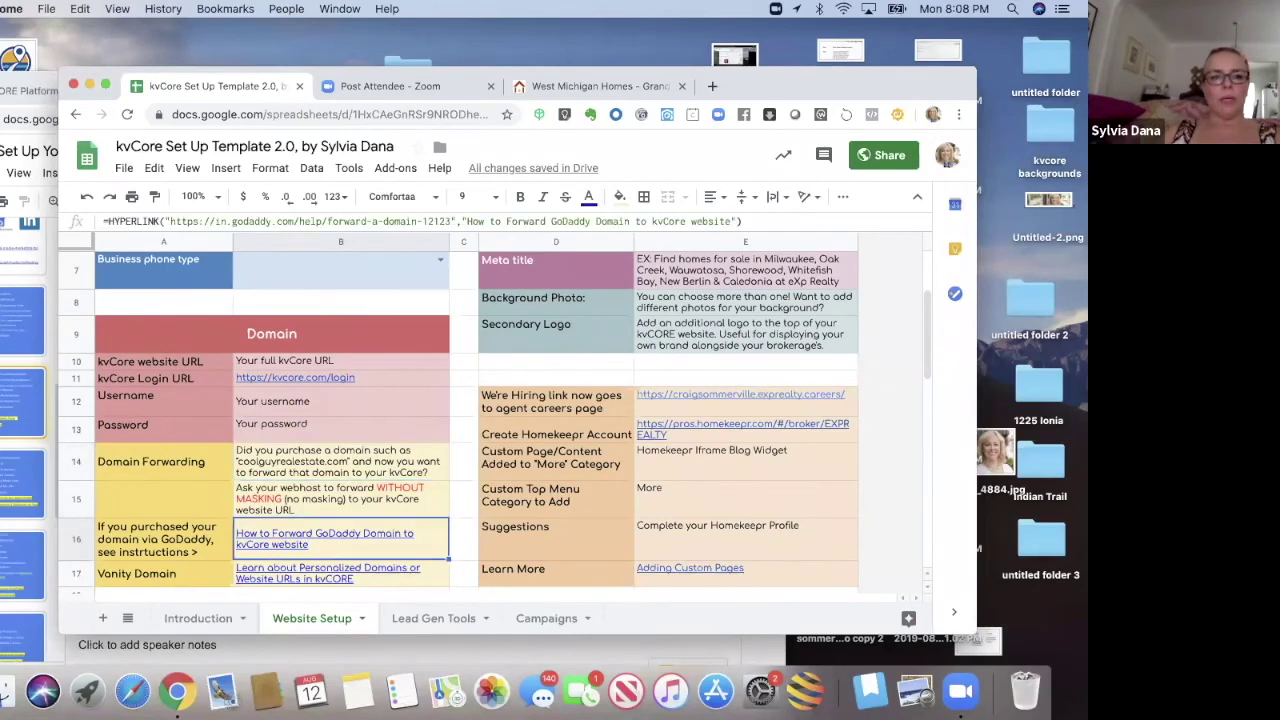
{"action": "key", "text": "Down"}
{"action": "key", "text": "Down"}
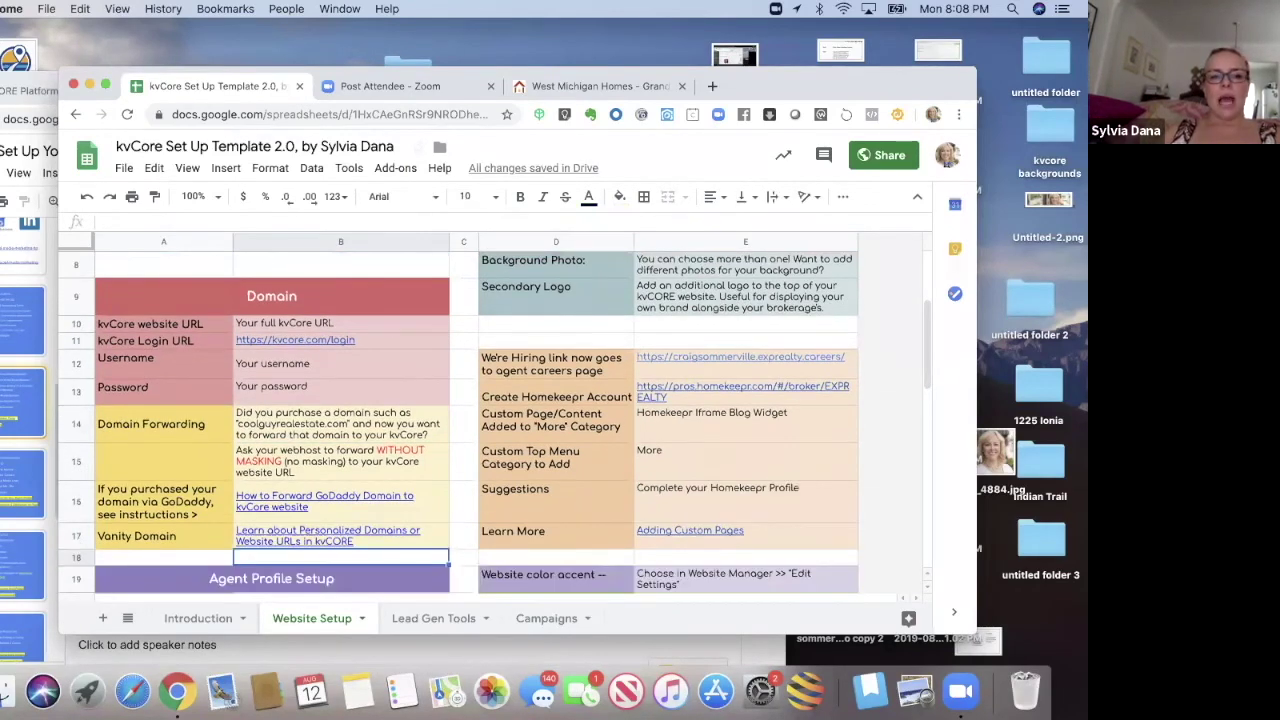
{"action": "key", "text": "Up"}
{"action": "key", "text": "Up"}
{"action": "key", "text": "Up"}
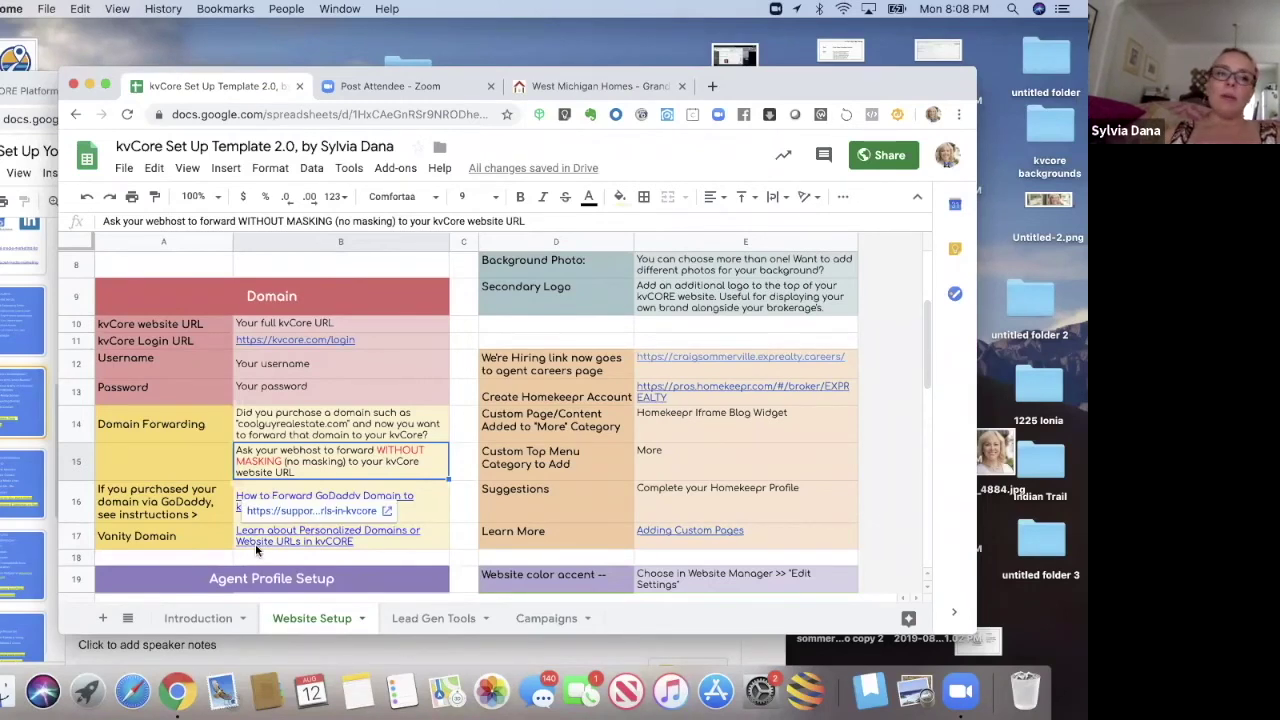
{"action": "left_click", "coordinate": [37, 172]}
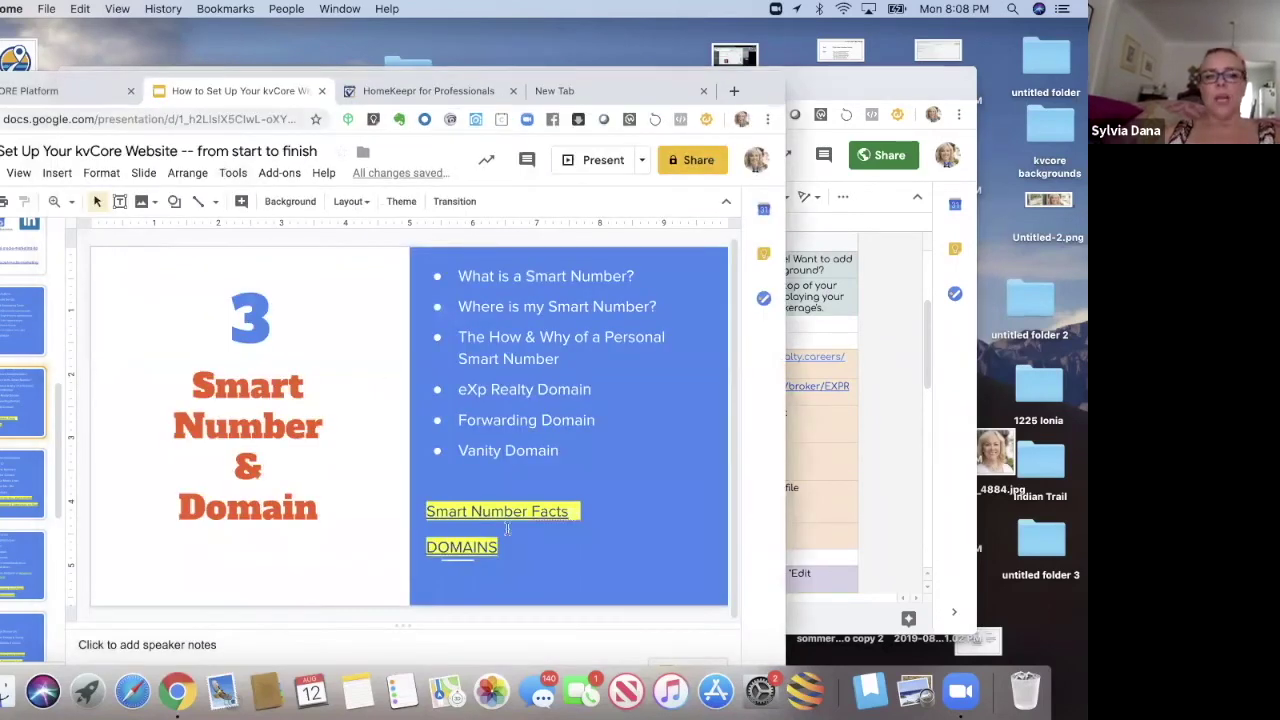
Step: Preview where the DOMAINS link points, then bring the kvCORE window to the front
{"action": "left_click", "coordinate": [472, 548]}
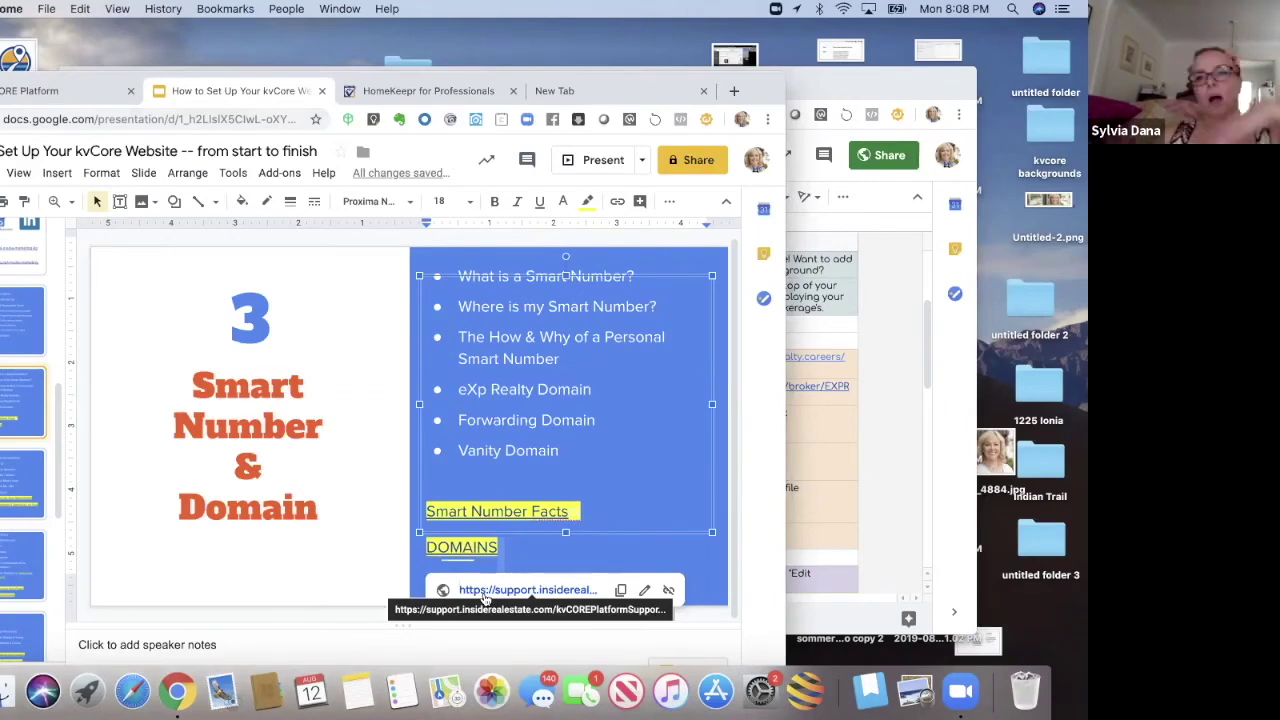
{"action": "left_click", "coordinate": [843, 88]}
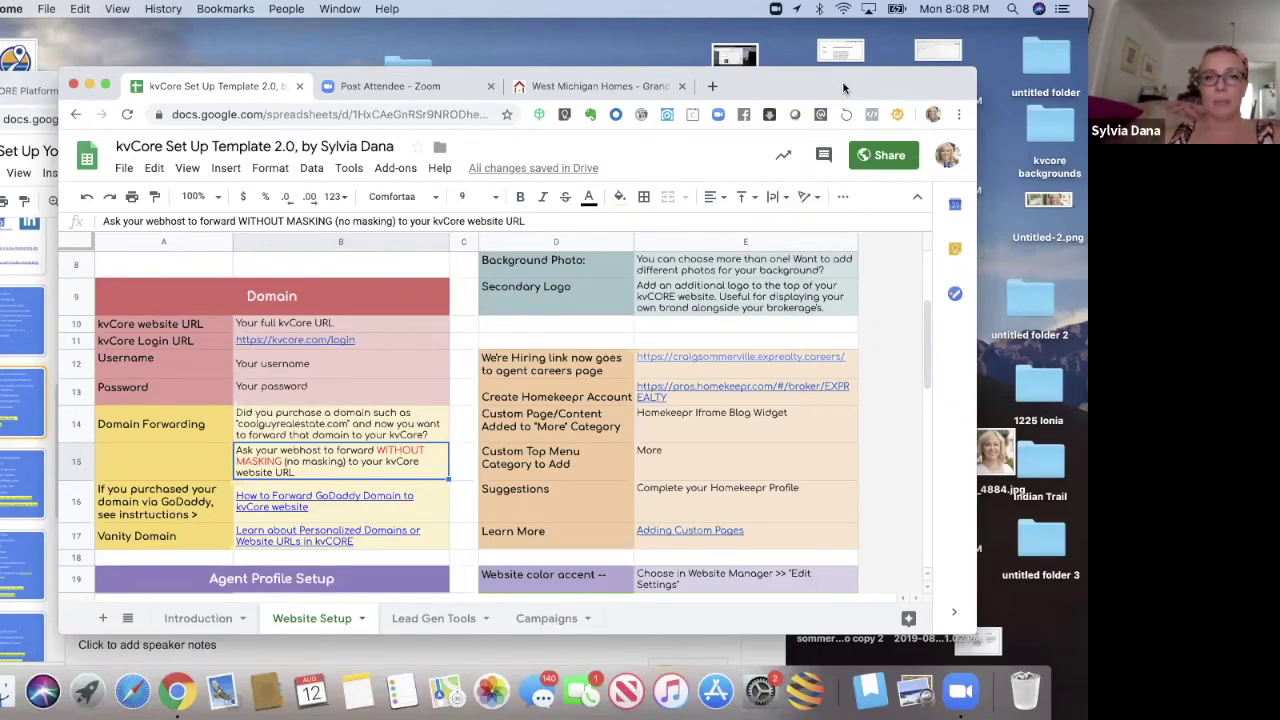
{"action": "left_click", "coordinate": [26, 94]}
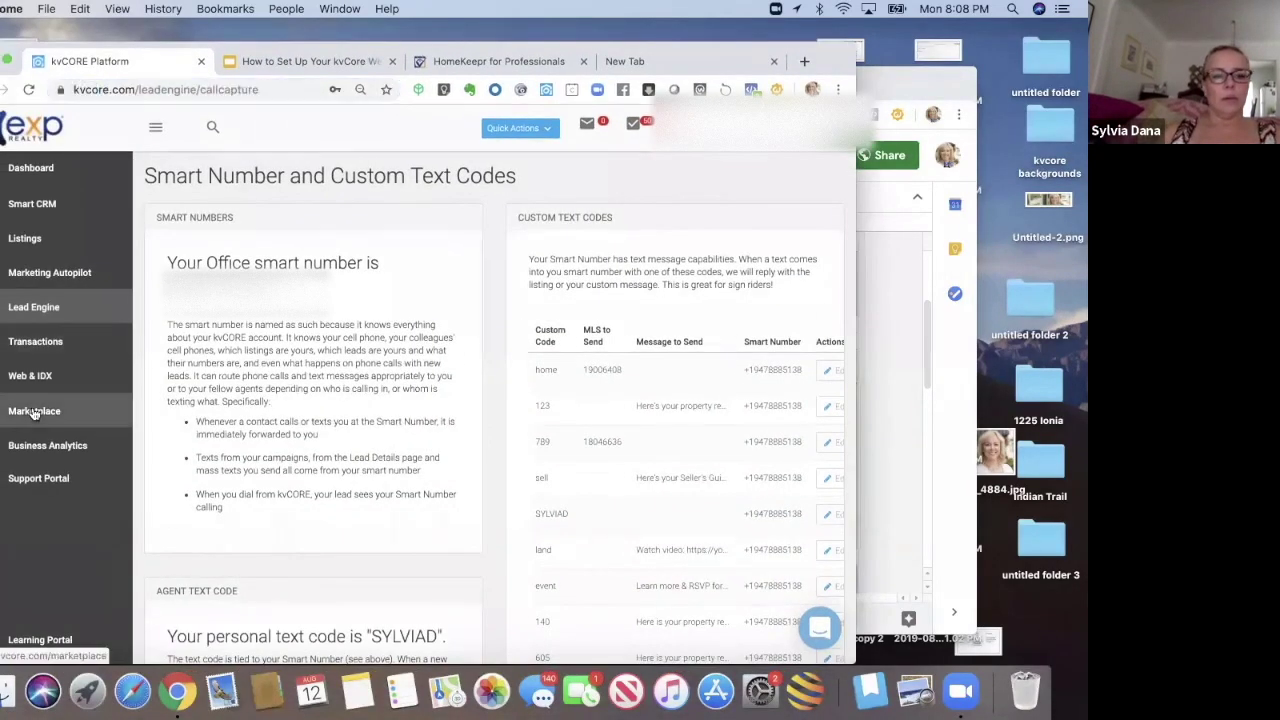
Step: Open the kvCORE Marketplace and scroll down to the Vanity Domain Add-on in the Websites row
{"action": "left_click", "coordinate": [34, 411]}
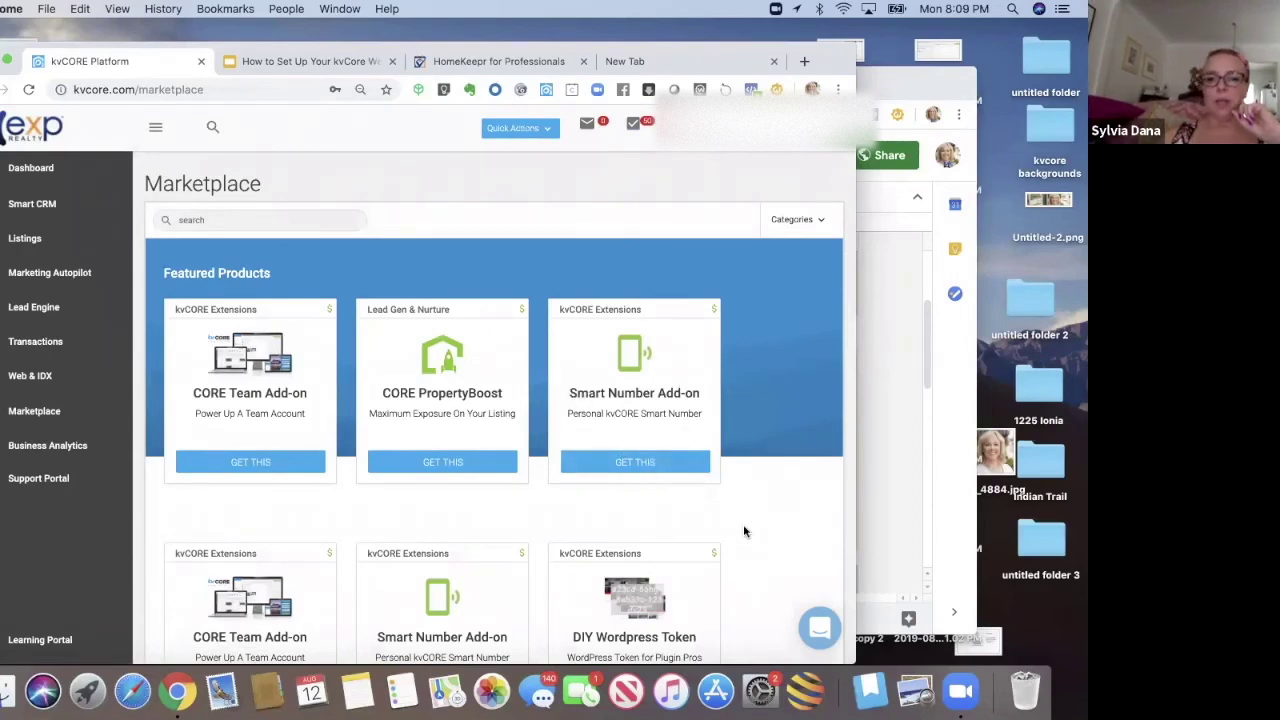
{"action": "scroll", "coordinate": [743, 531], "scroll_direction": "down", "scroll_amount": 3}
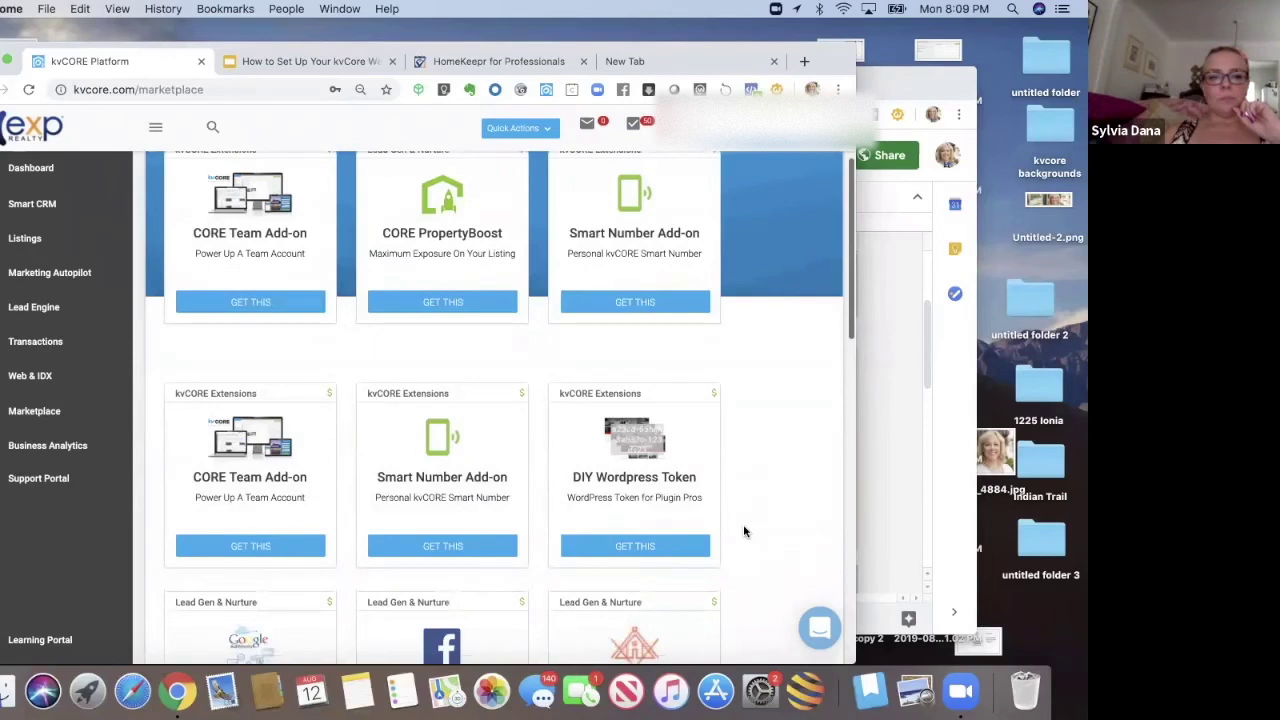
{"action": "scroll", "coordinate": [743, 531], "scroll_direction": "down", "scroll_amount": 1}
{"action": "scroll", "coordinate": [743, 531], "scroll_direction": "down", "scroll_amount": 1}
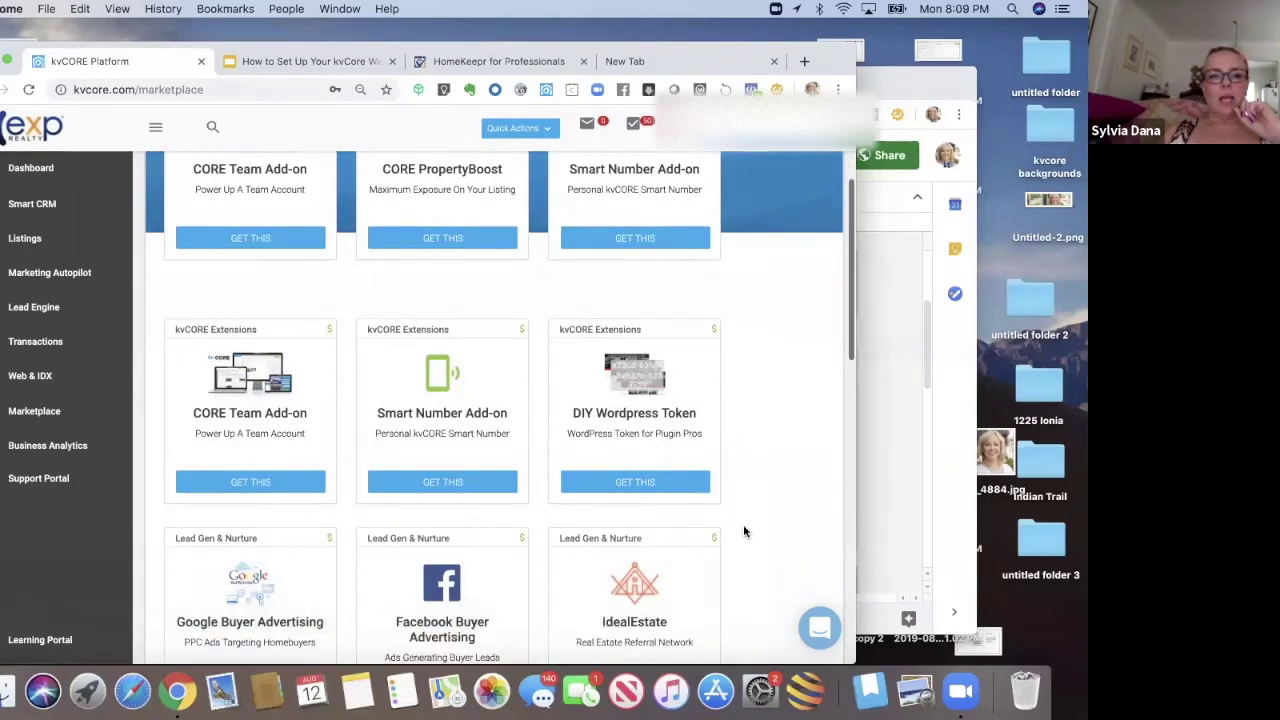
{"action": "scroll", "coordinate": [743, 531], "scroll_direction": "down", "scroll_amount": 5}
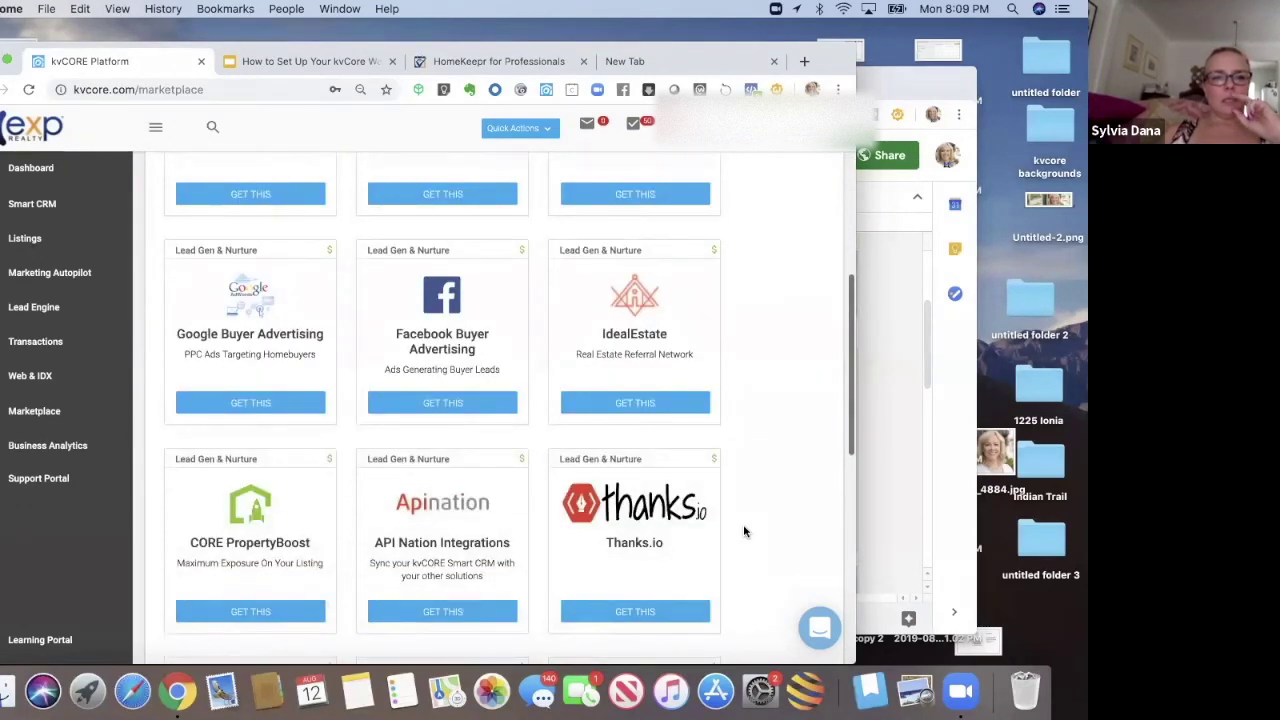
{"action": "scroll", "coordinate": [743, 531], "scroll_direction": "up", "scroll_amount": 9}
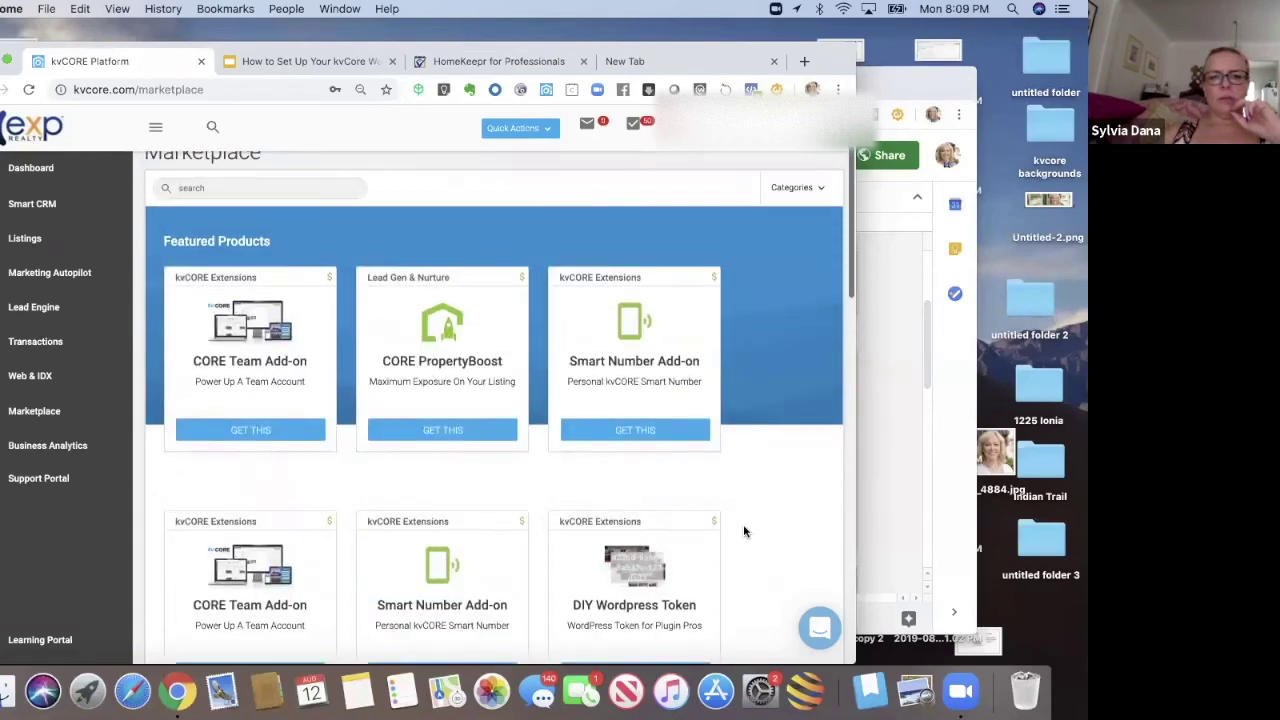
{"action": "scroll", "coordinate": [743, 531], "scroll_direction": "down", "scroll_amount": 6}
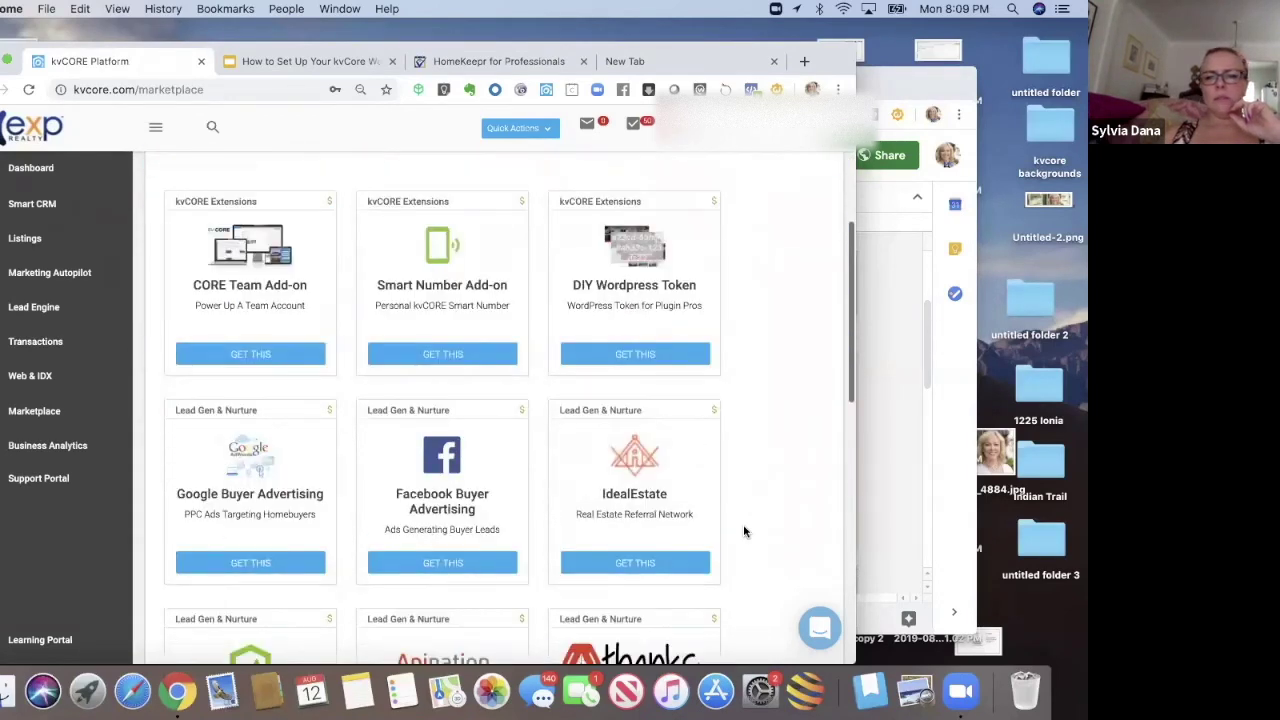
{"action": "scroll", "coordinate": [743, 531], "scroll_direction": "down", "scroll_amount": 6}
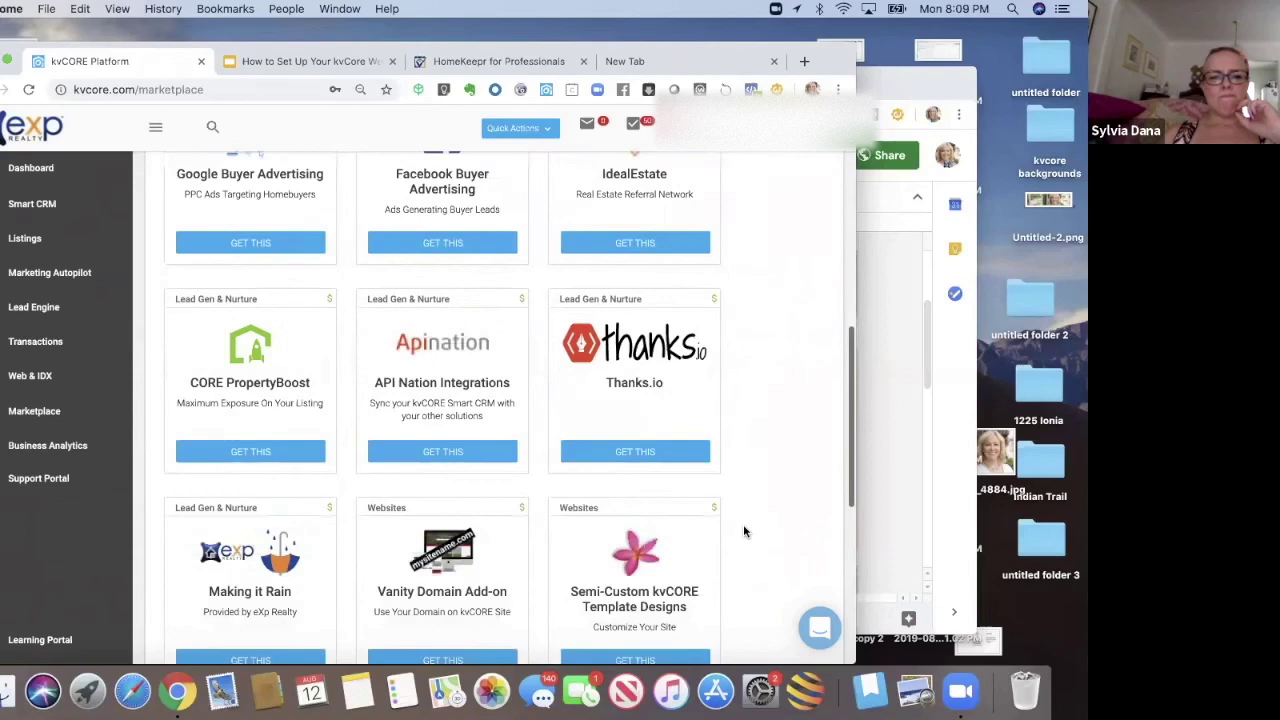
{"action": "scroll", "coordinate": [743, 531], "scroll_direction": "down", "scroll_amount": 1}
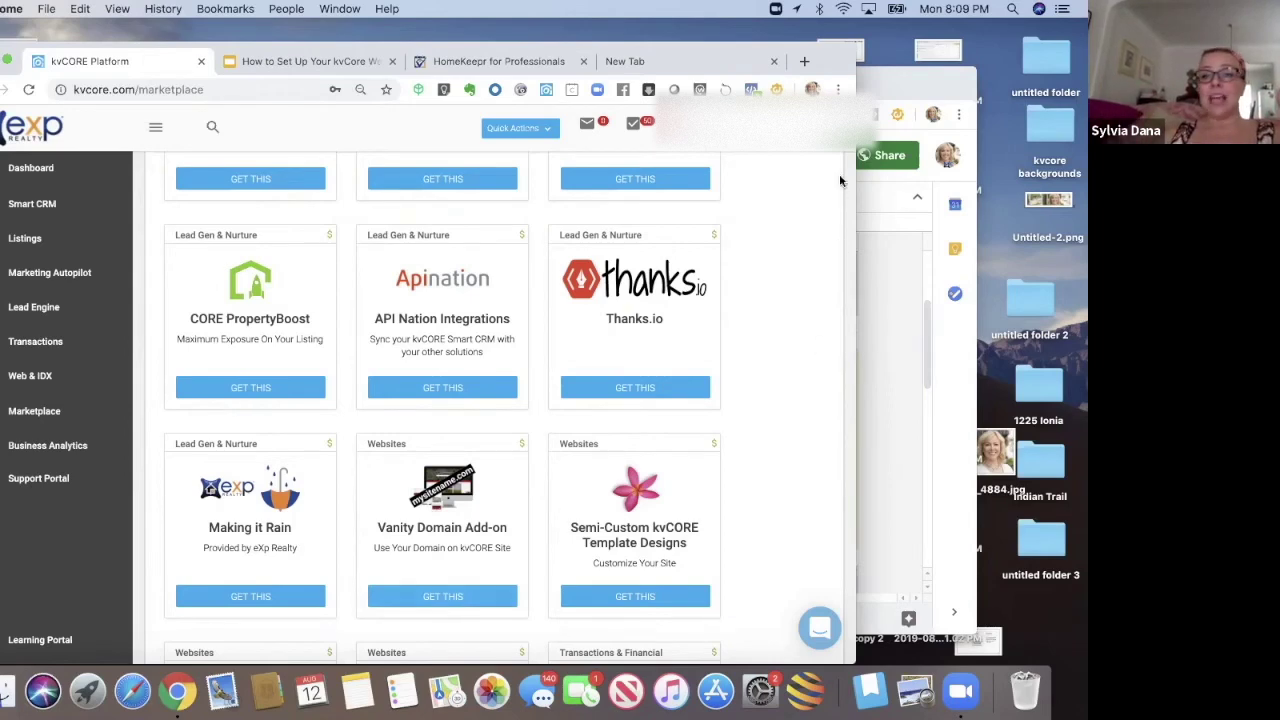
{"action": "left_click_drag", "start_coordinate": [821, 61], "coordinate": [797, 116]}
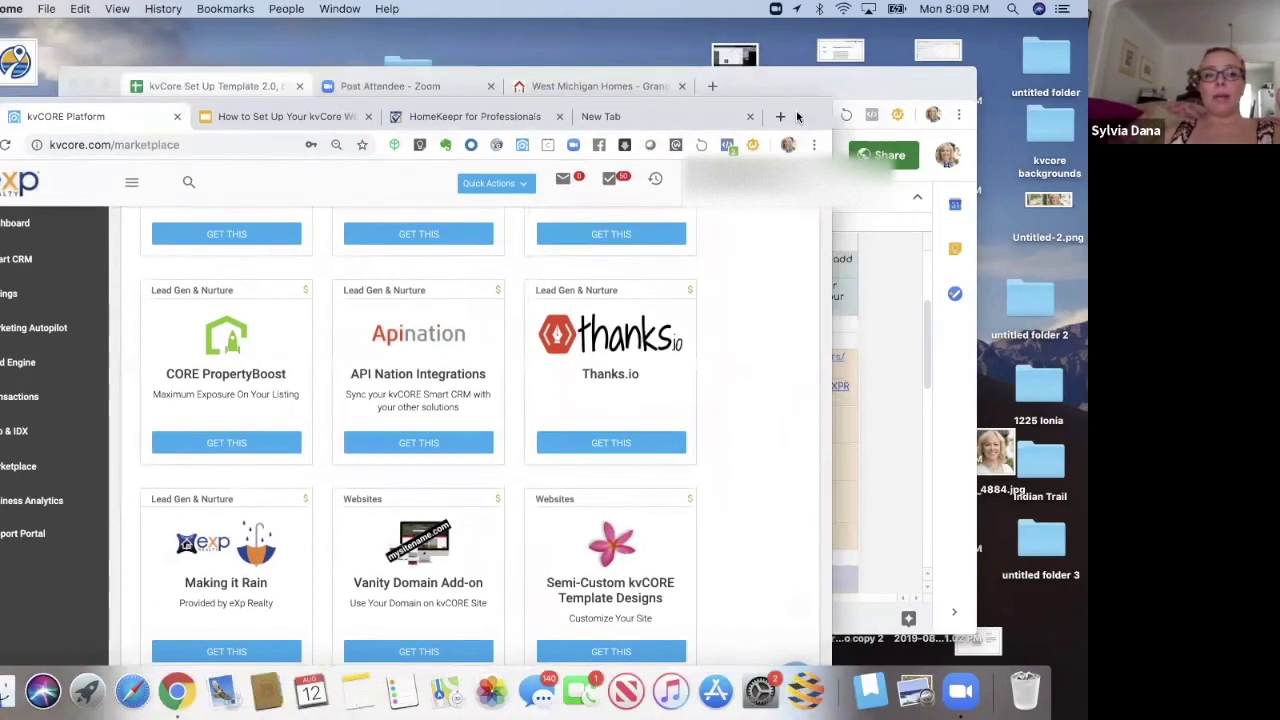
Step: Show the West Michigan Homes Find Your Home's Value page, then bring the kvCORE Marketplace back in front
{"action": "left_click", "coordinate": [655, 86]}
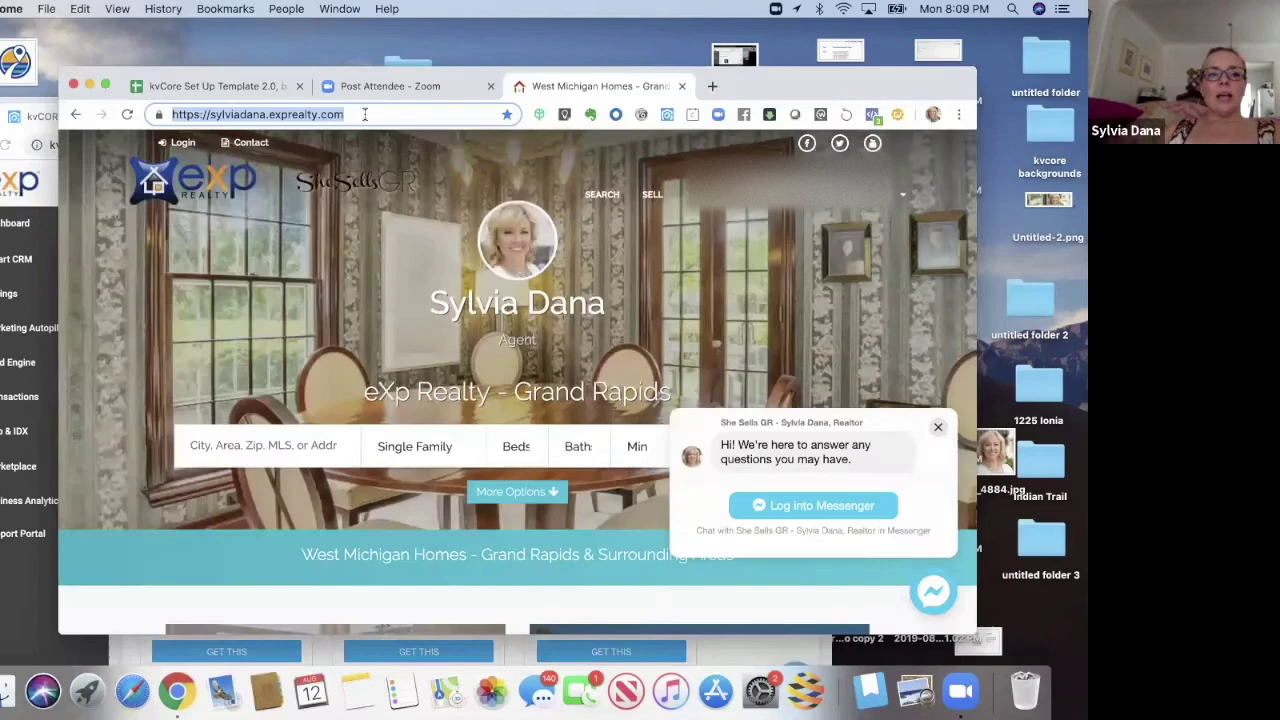
{"action": "left_click", "coordinate": [650, 198]}
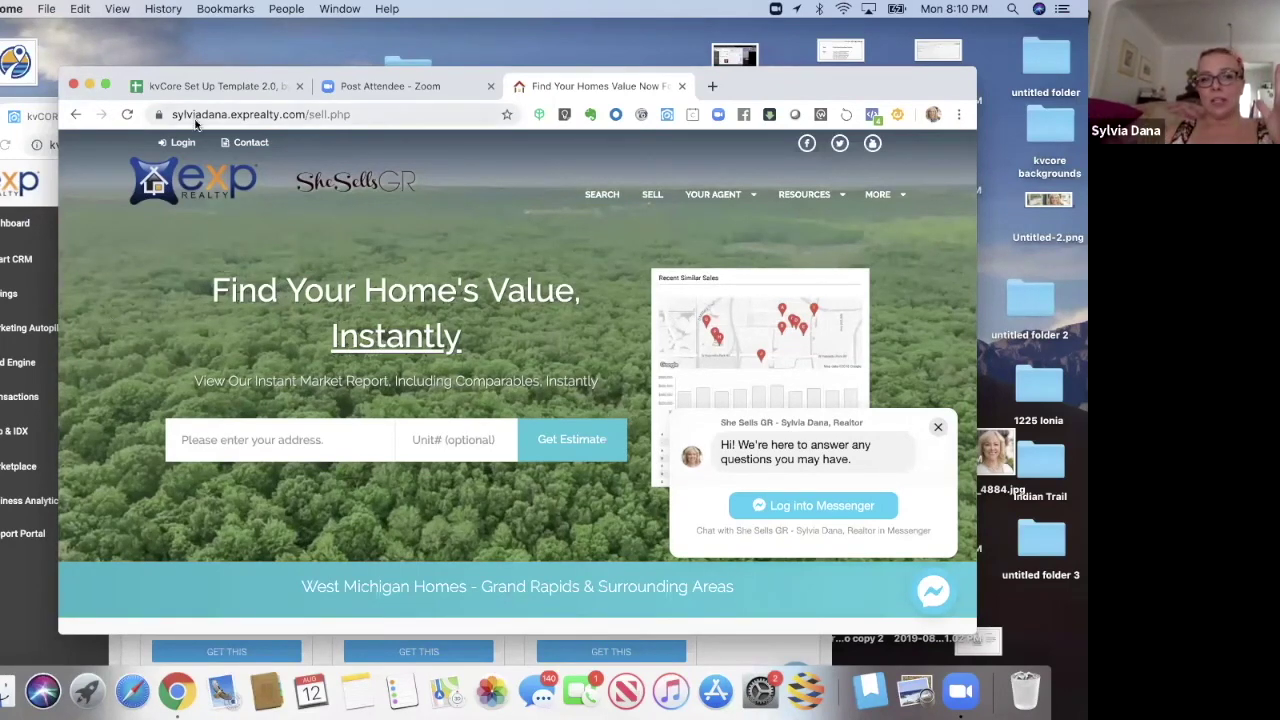
{"action": "left_click", "coordinate": [758, 64]}
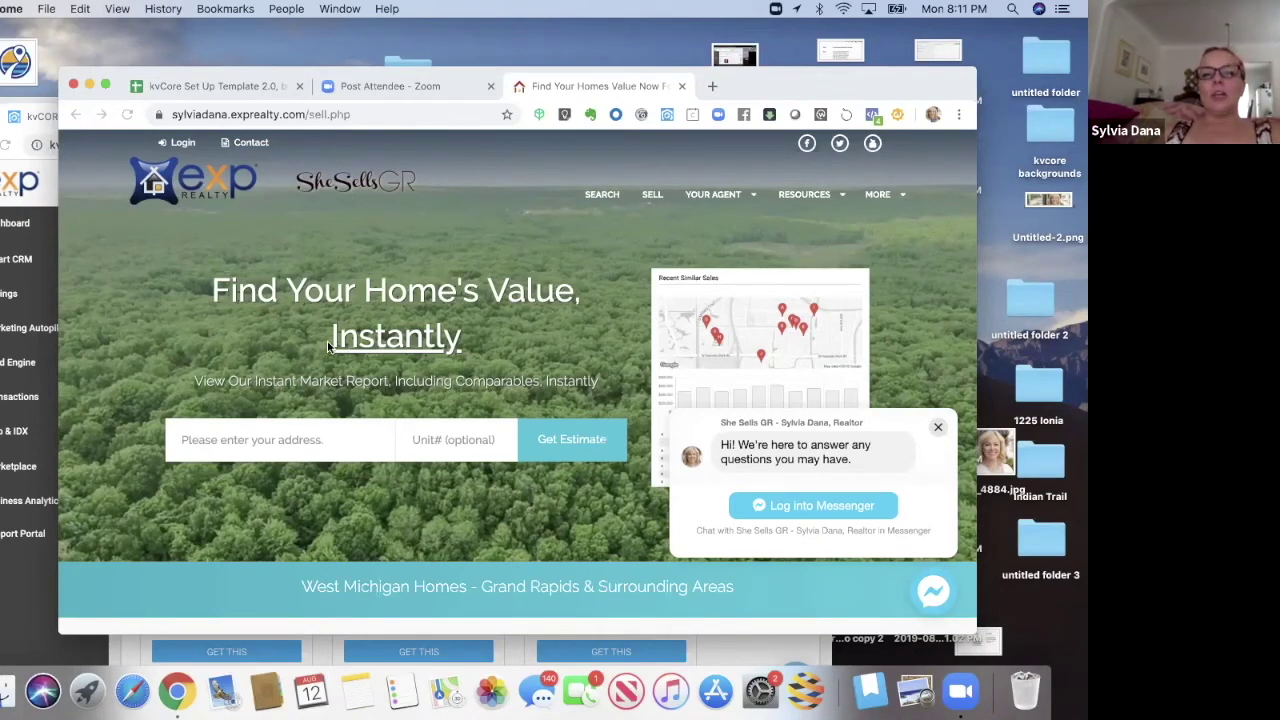
{"action": "left_click_drag", "start_coordinate": [3, 103], "coordinate": [18, 61]}
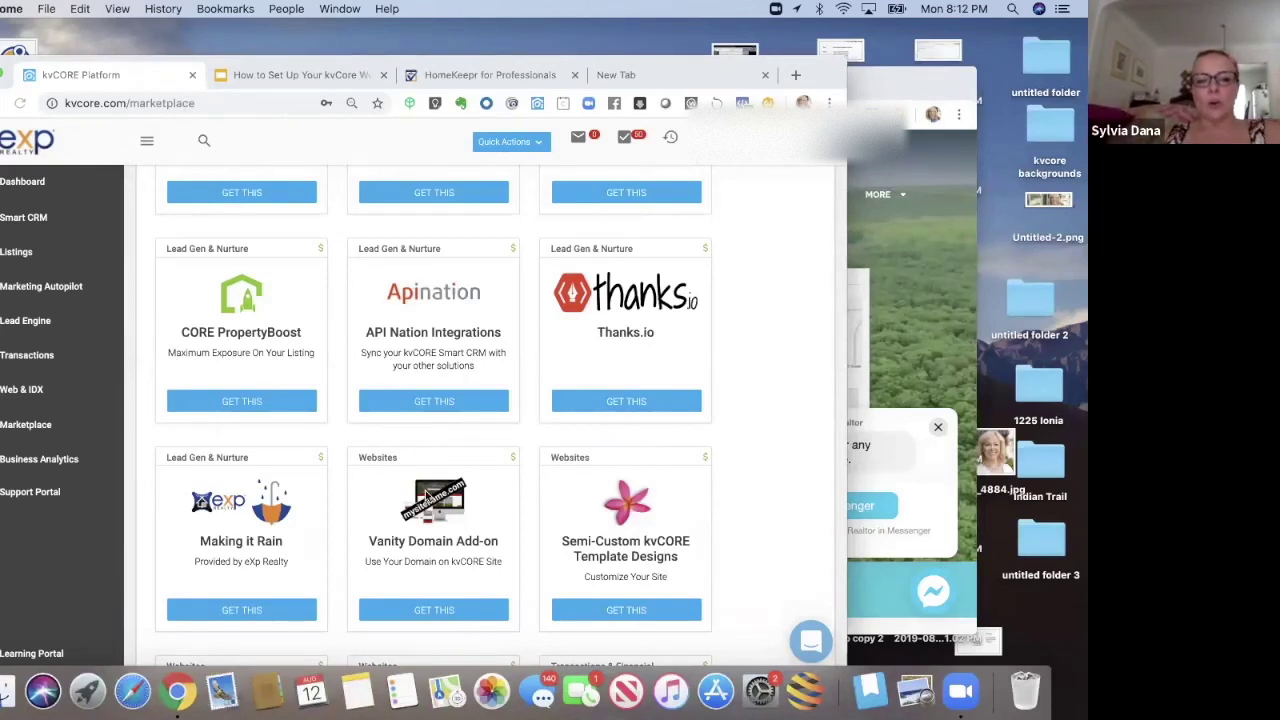
Step: View the Vanity Domain Add-on details, then return to the Smart Number & Domain slide in Google Slides
{"action": "left_click", "coordinate": [424, 609]}
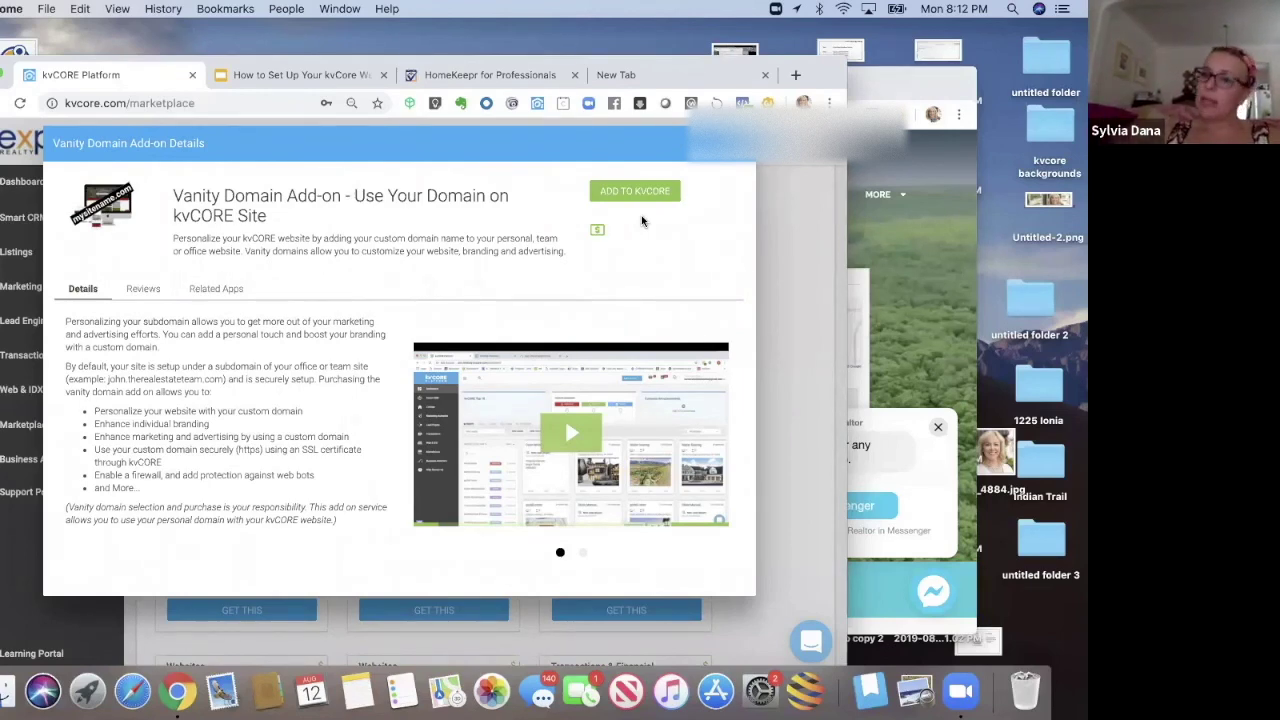
{"action": "key", "text": "super+grave"}
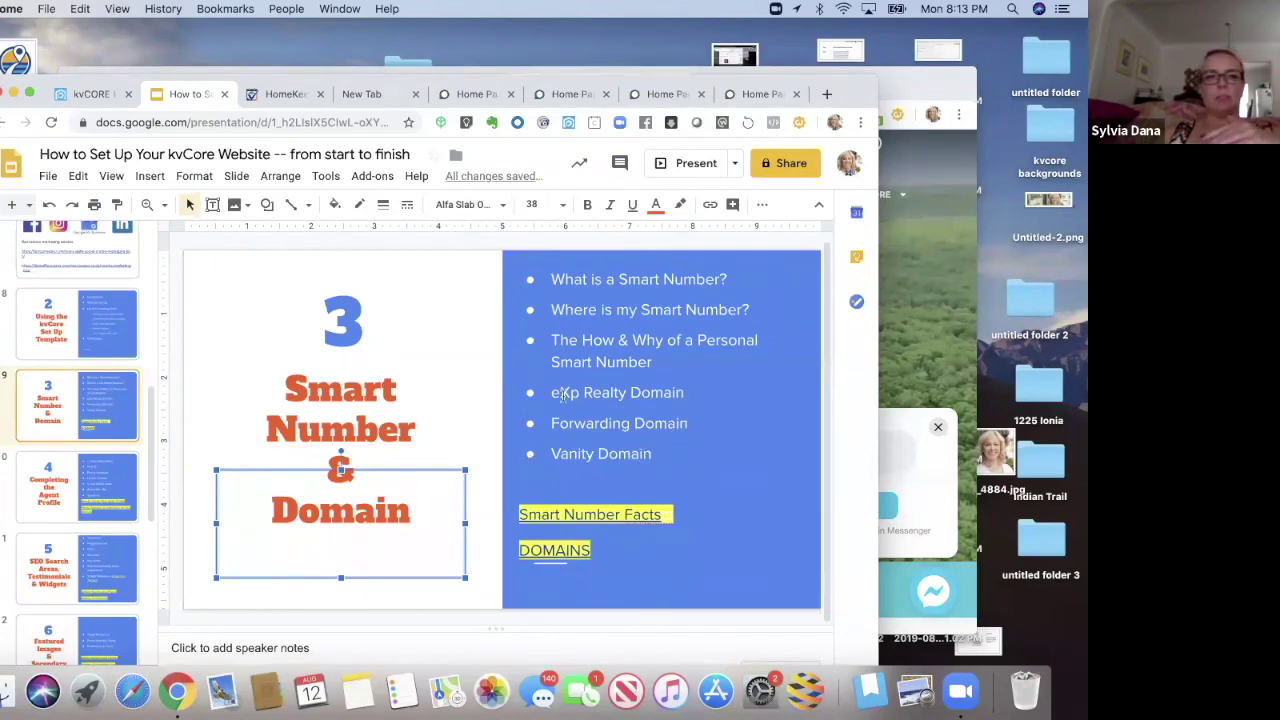
Step: Load shesellsgr.com in a new Chrome tab and follow its Get Your Instant Home Value link
{"action": "left_click", "coordinate": [827, 88]}
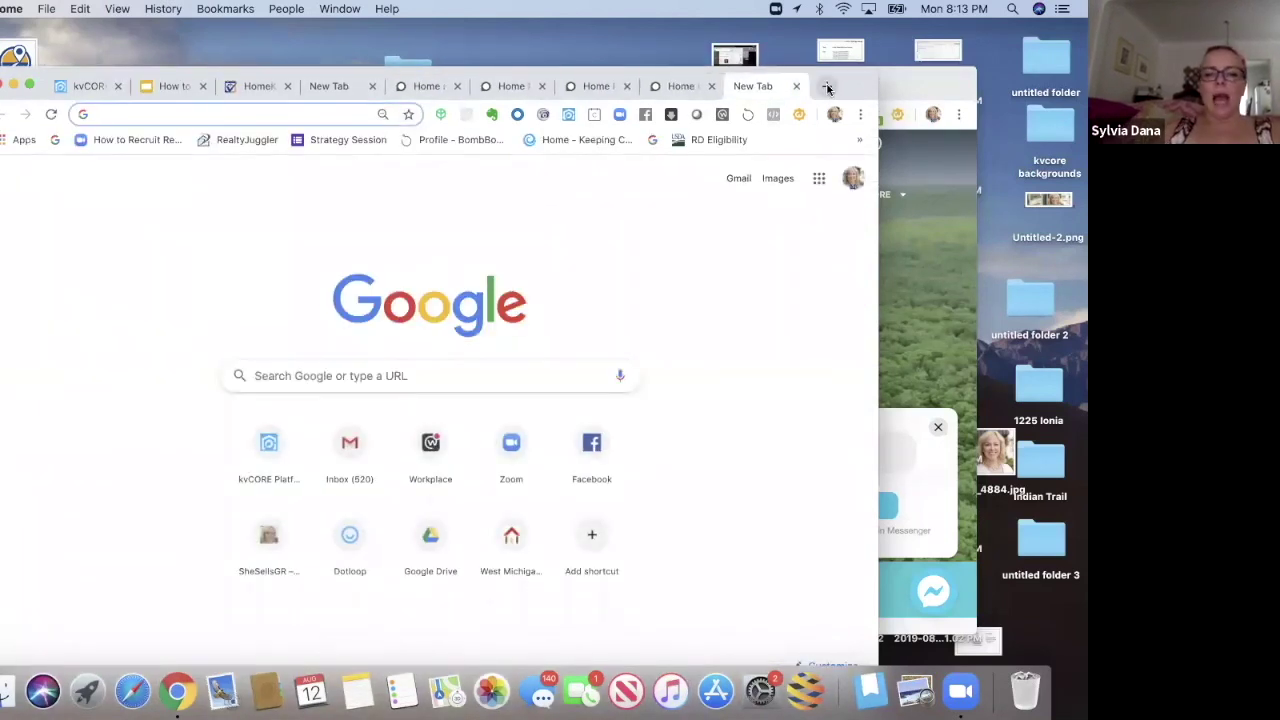
{"action": "type", "text": "she"}
{"action": "key", "text": "Return"}
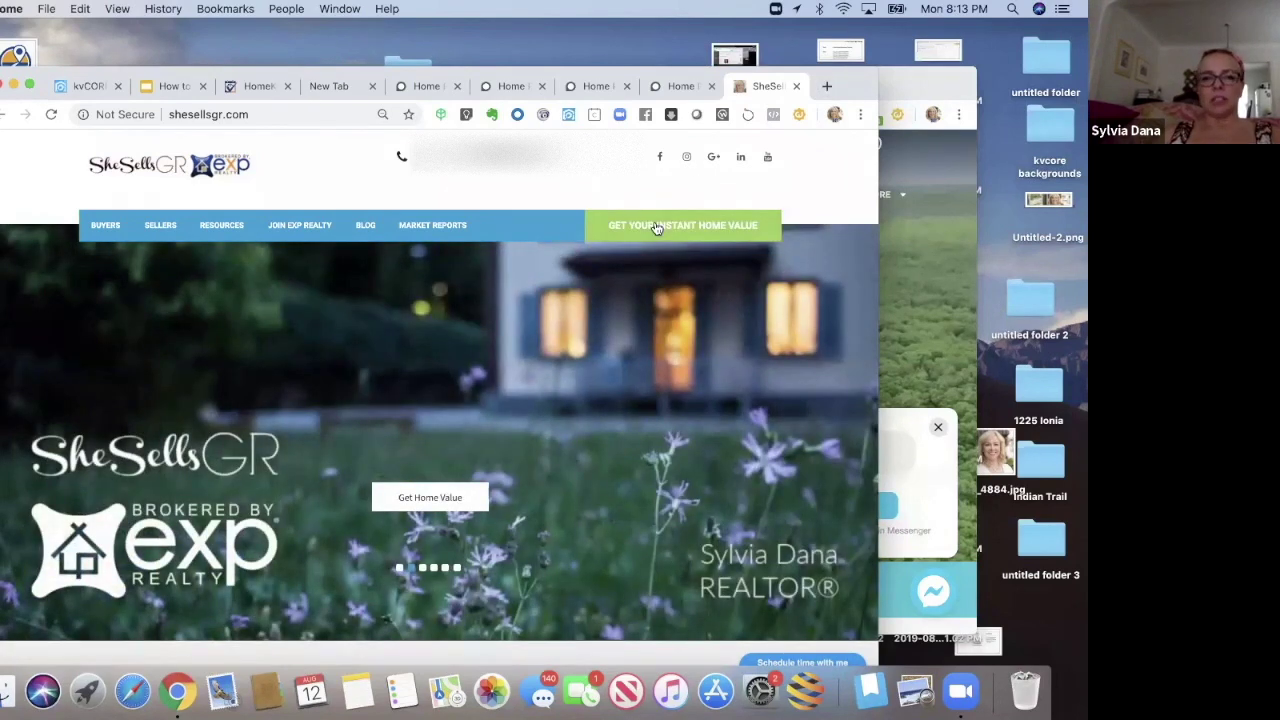
{"action": "left_click", "coordinate": [652, 226]}
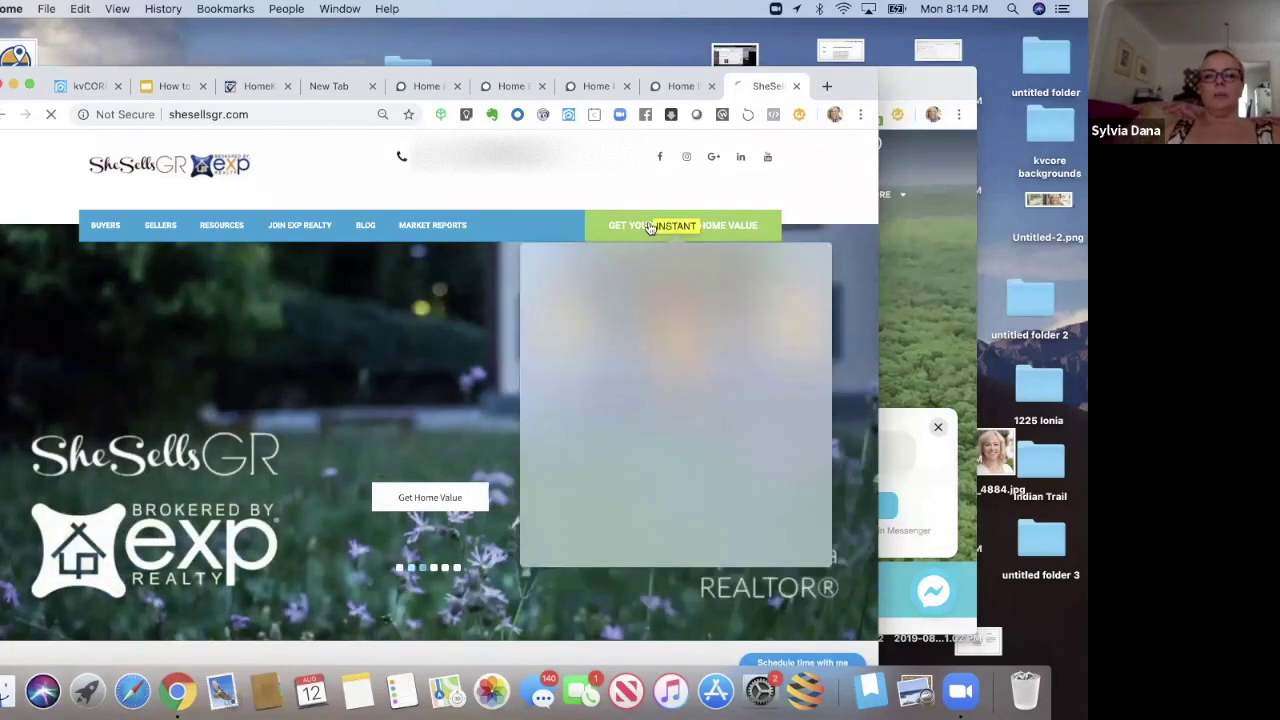